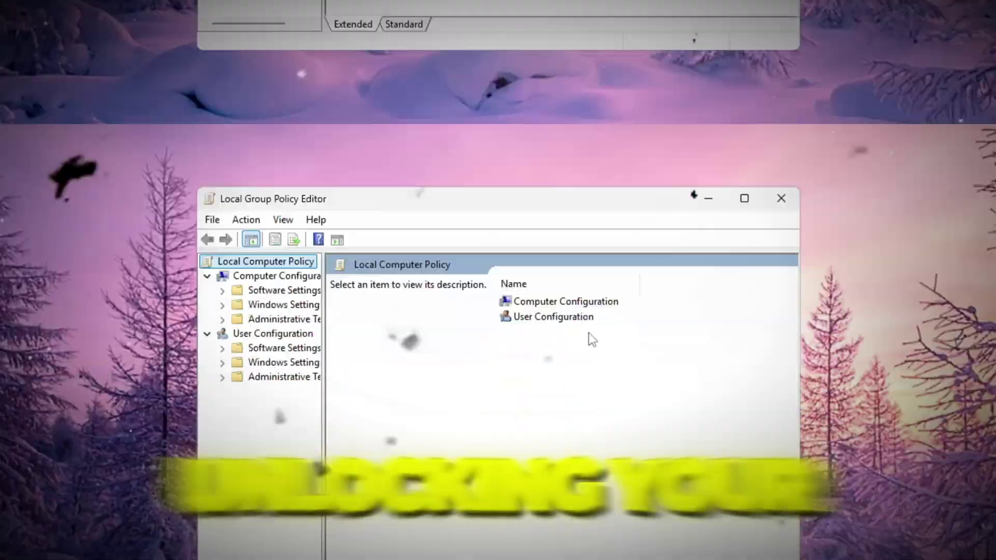
# Step: Bring up the video description with the Boost Pack and free GearUp Booster download links
pyautogui.doubleClick(534, 295)
pyautogui.click(573, 205)
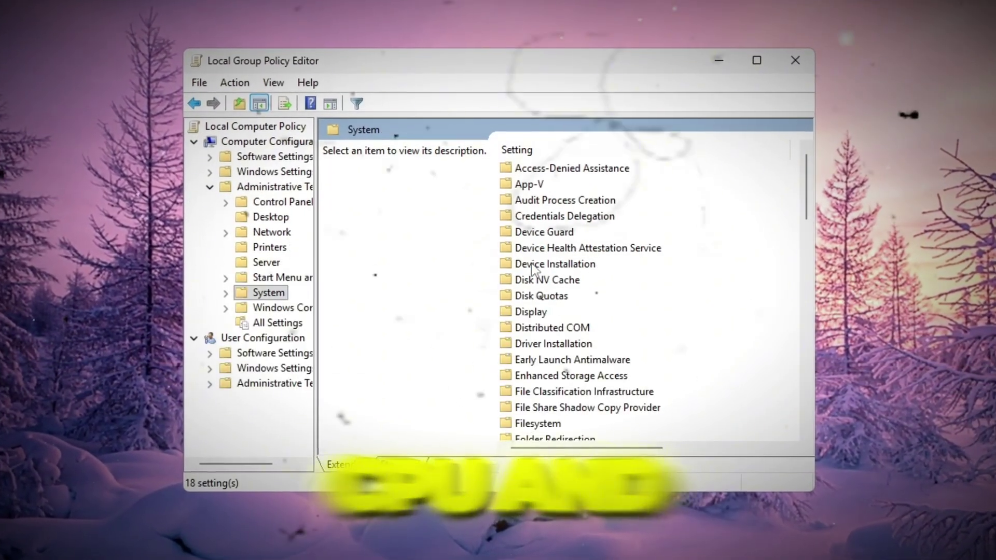
pyautogui.press('p')
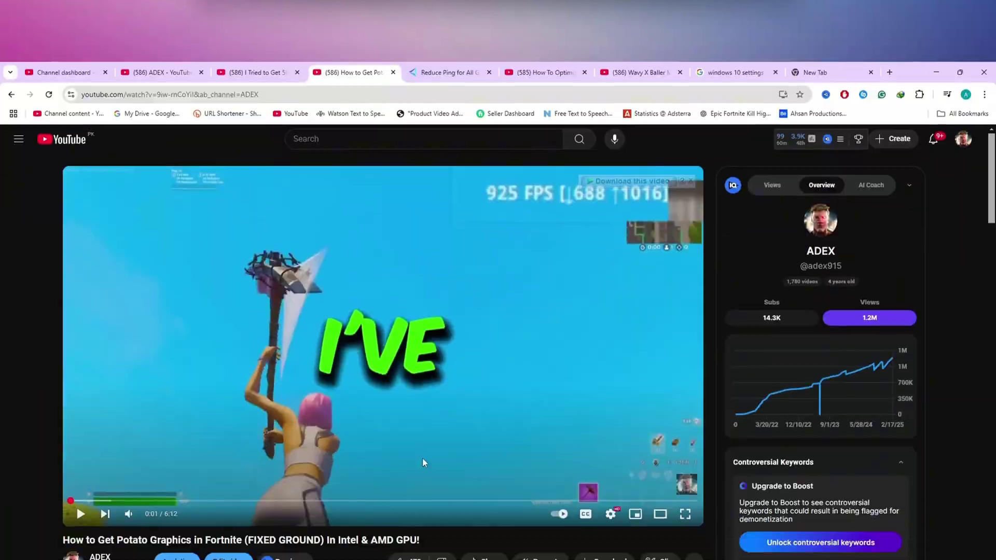
pyautogui.scroll(-6, 441, 415)
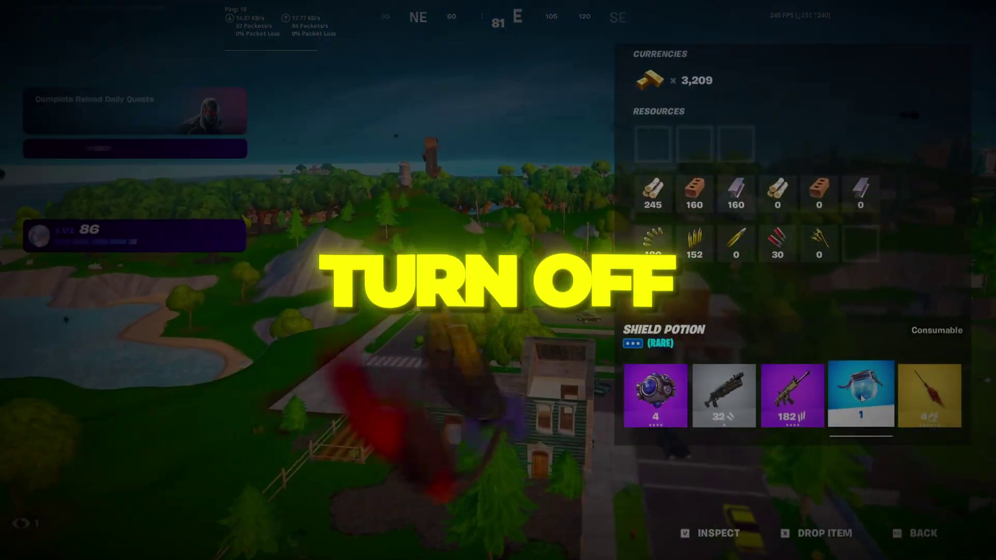
pyautogui.press('Escape')
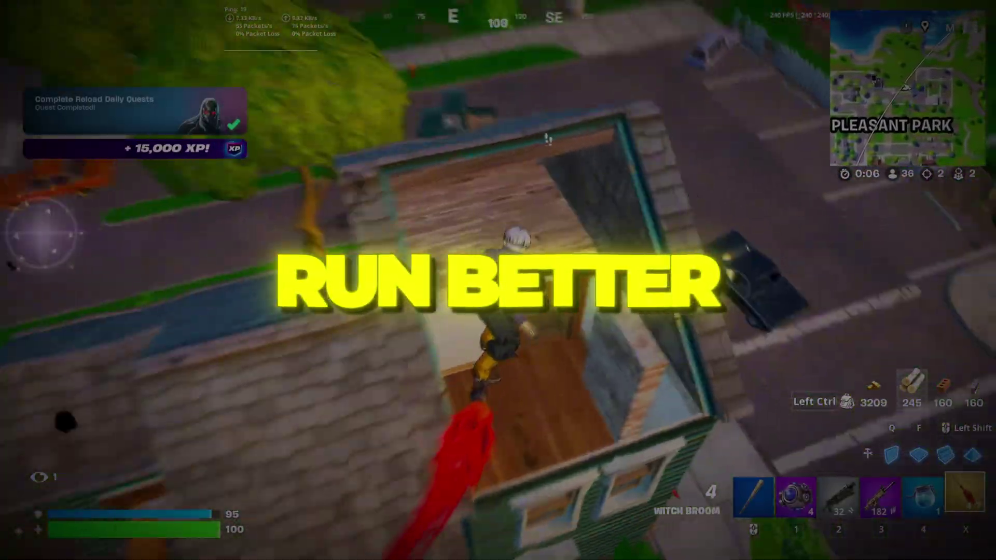
pyautogui.press('2')
pyautogui.press('w')
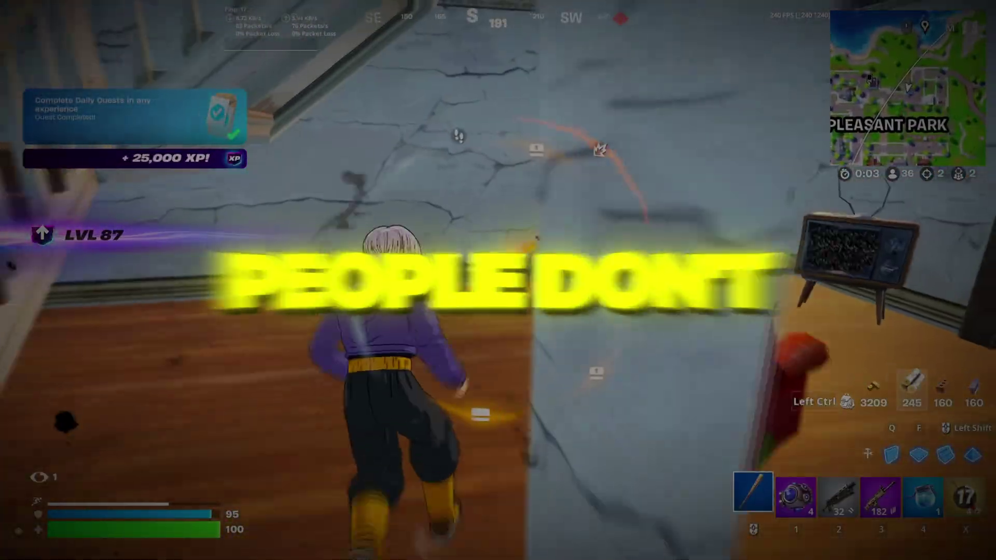
pyautogui.press('e')
pyautogui.press('w')
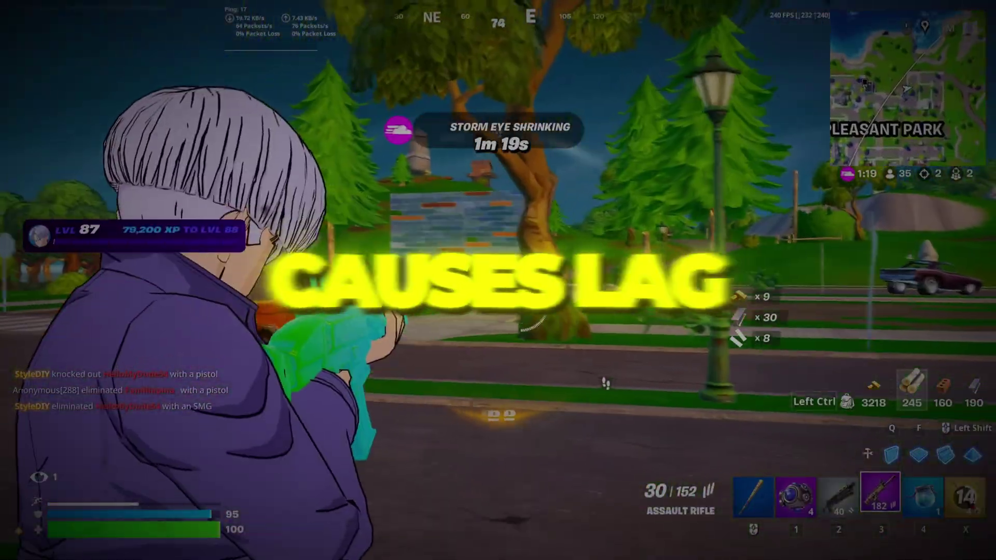
pyautogui.click(498, 280)
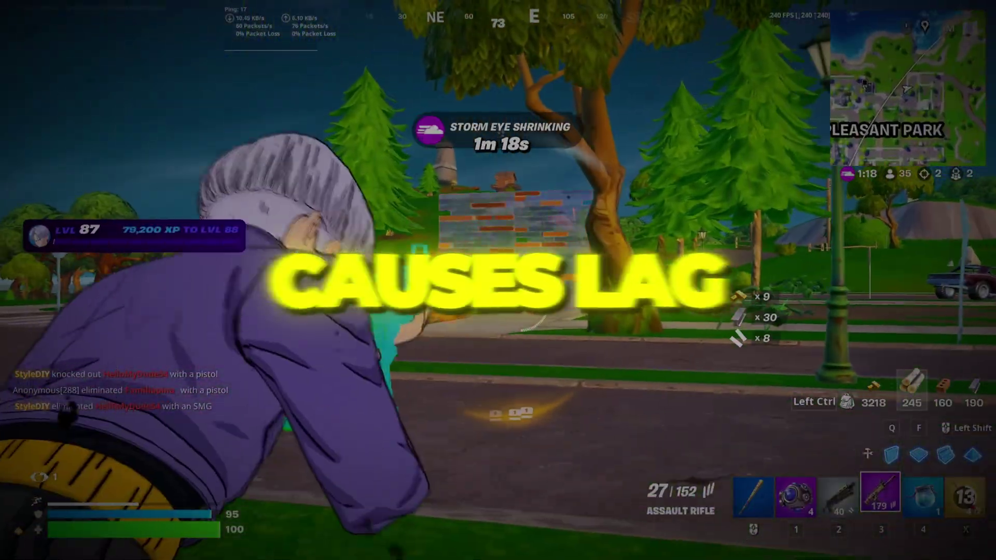
pyautogui.press('q')
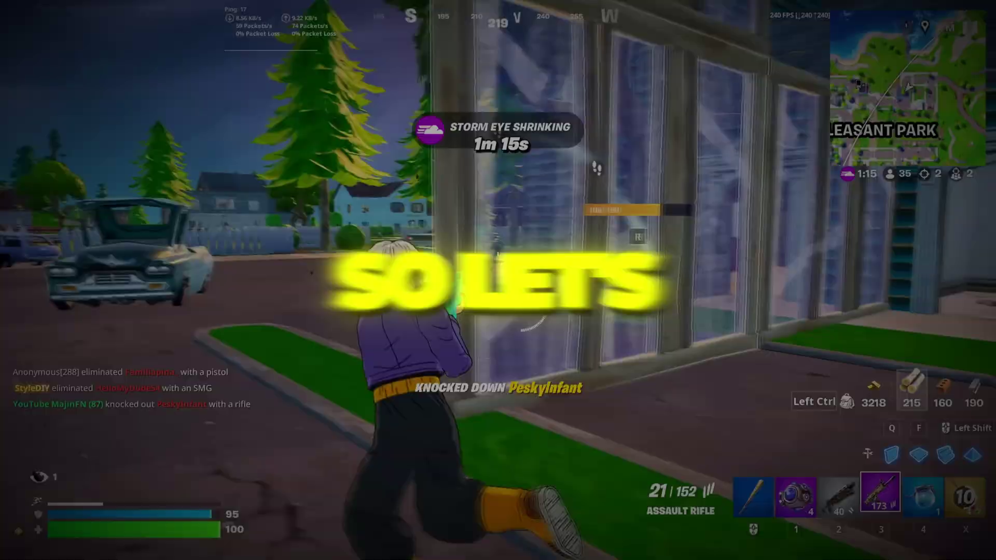
pyautogui.click(498, 280)
pyautogui.click(498, 280)
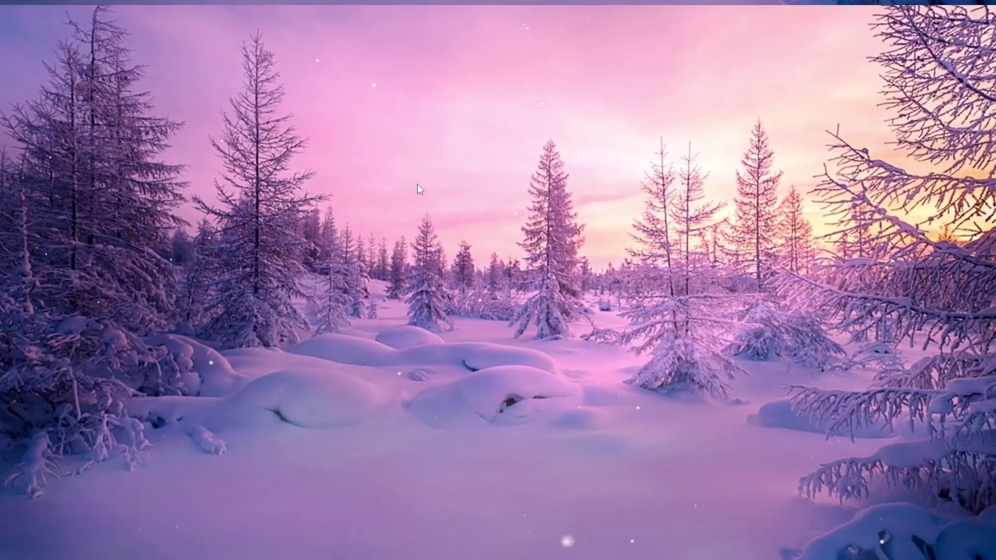
# Step: Run gpedit.msc from the Run dialog to launch the Local Group Policy Editor
pyautogui.press('super+r')
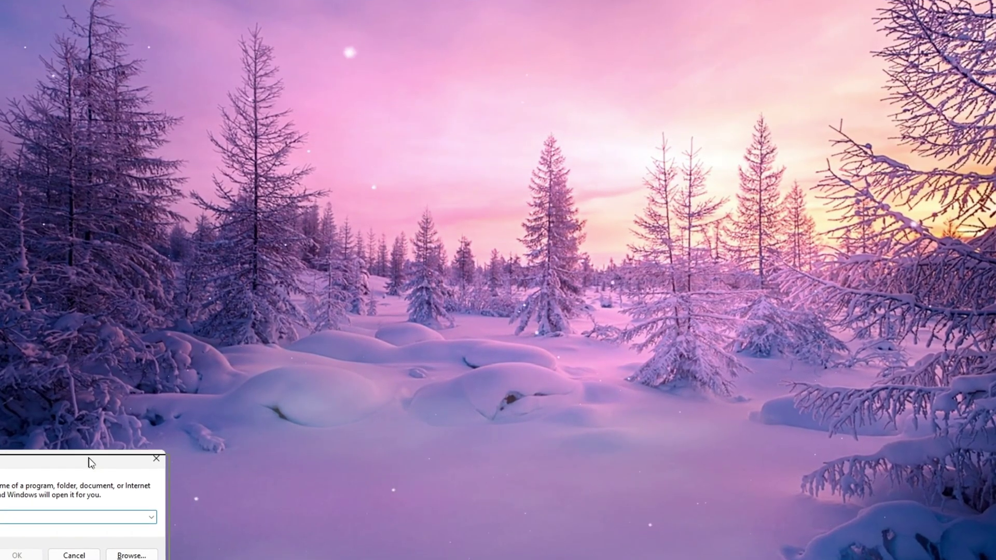
pyautogui.moveTo(83, 451); pyautogui.dragTo(524, 156)
pyautogui.write('gpedit.msc')
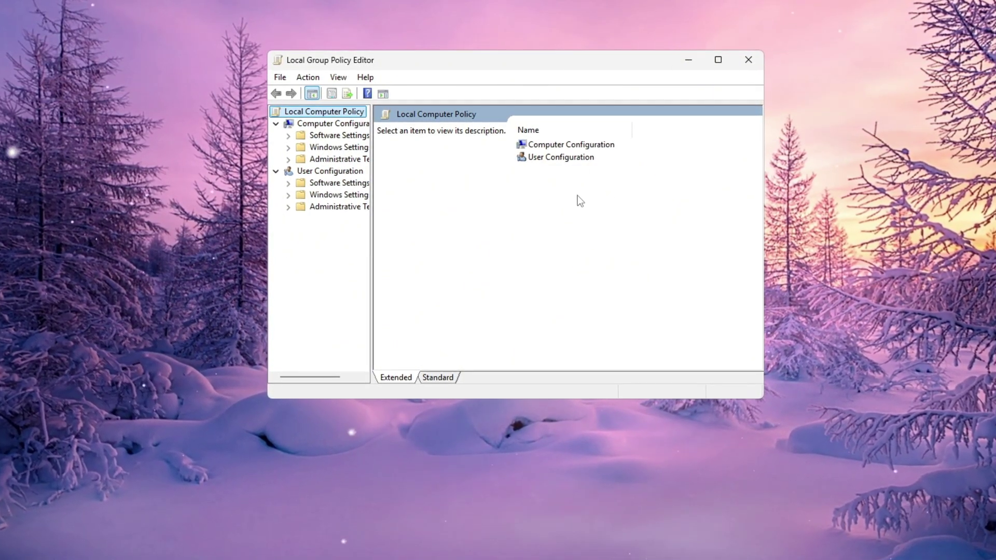
# Step: Browse Administrative Templates > System > Power Management > Power Throttling Settings to Turn off Power Throttling
pyautogui.doubleClick(571, 145)
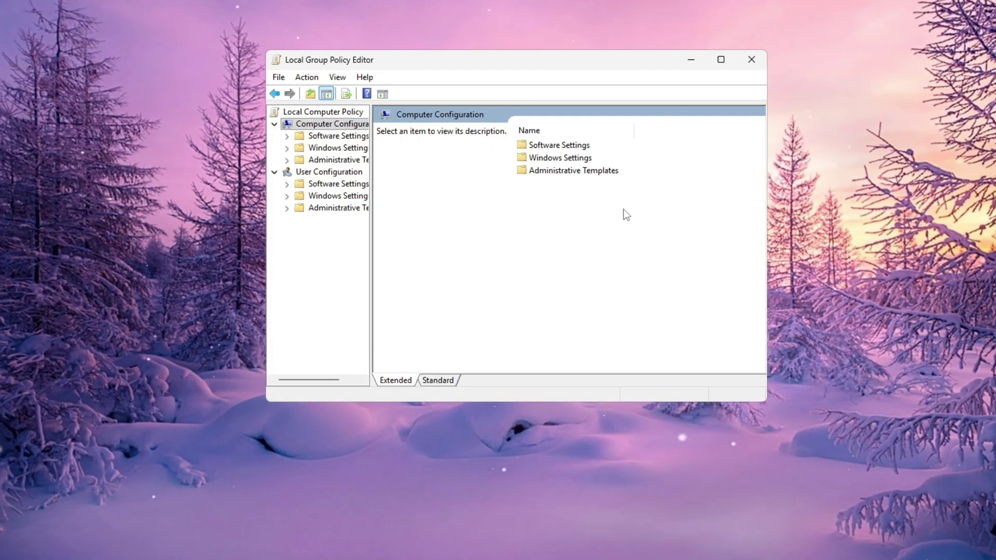
pyautogui.doubleClick(577, 173)
pyautogui.doubleClick(542, 222)
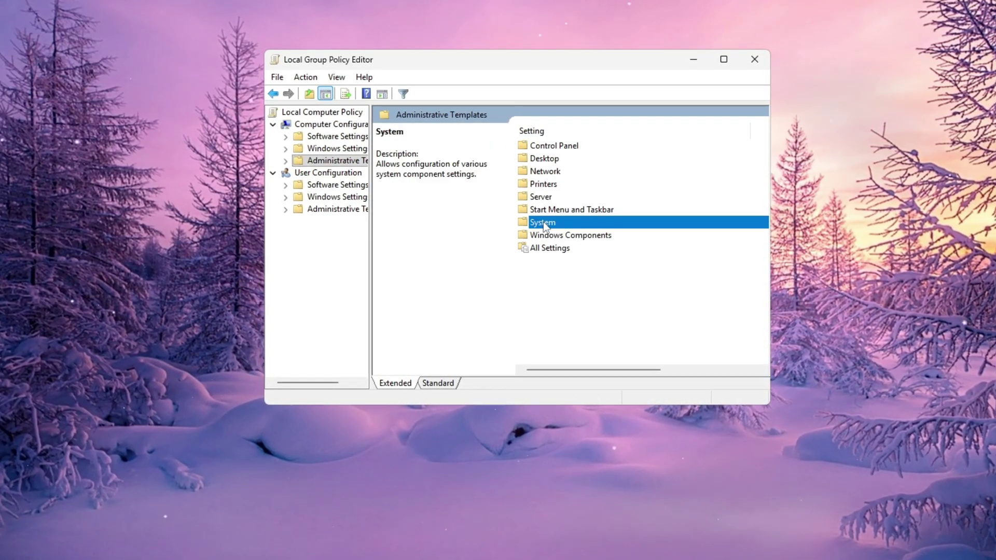
pyautogui.click(563, 208)
pyautogui.press('p')
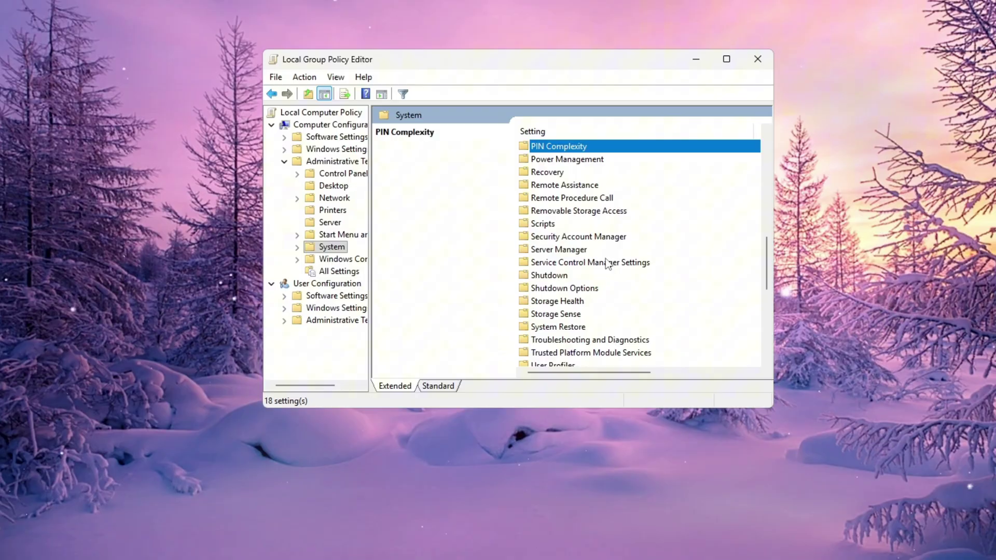
pyautogui.press('Down')
pyautogui.press('Return')
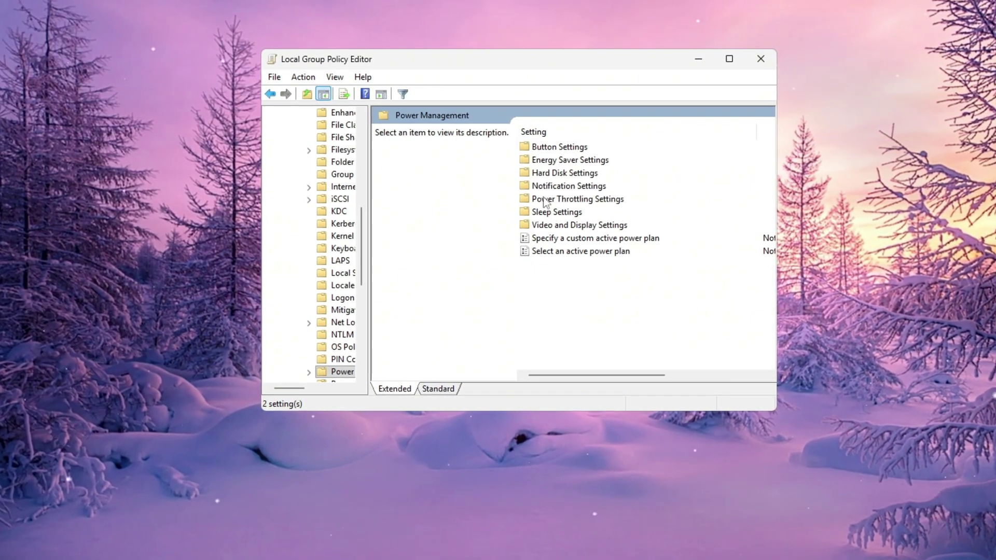
pyautogui.click(553, 201)
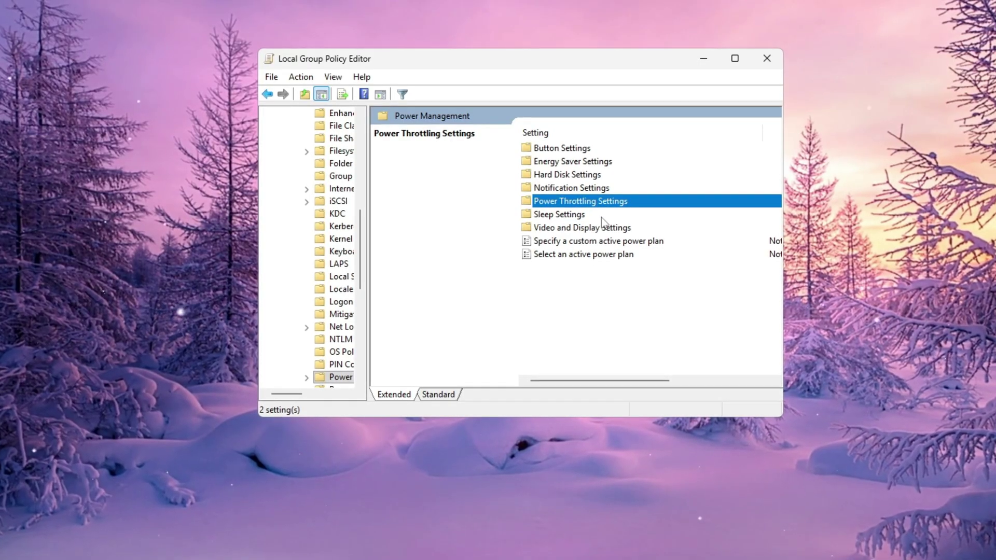
pyautogui.doubleClick(633, 201)
pyautogui.click(568, 152)
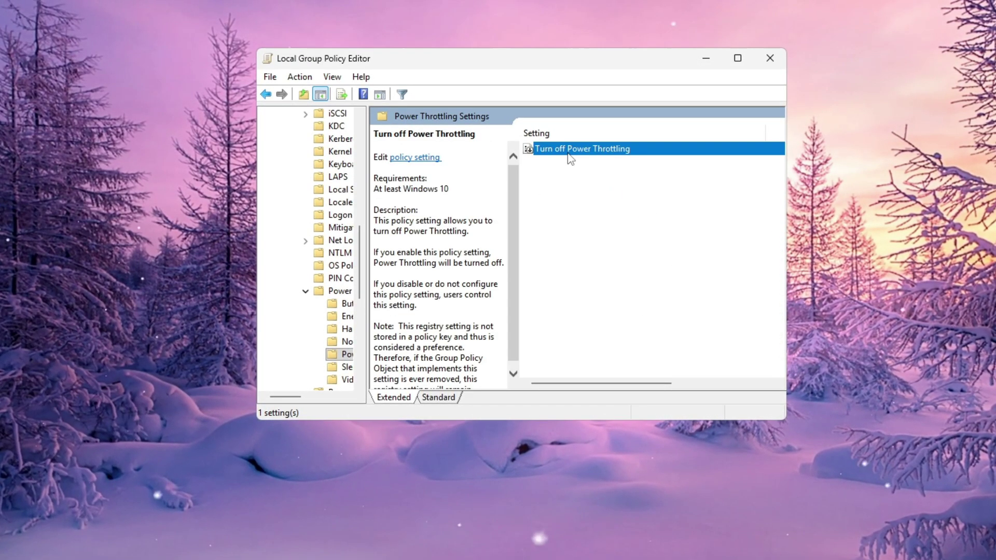
# Step: Set the Turn off Power Throttling policy to Enabled and apply it
pyautogui.doubleClick(629, 151)
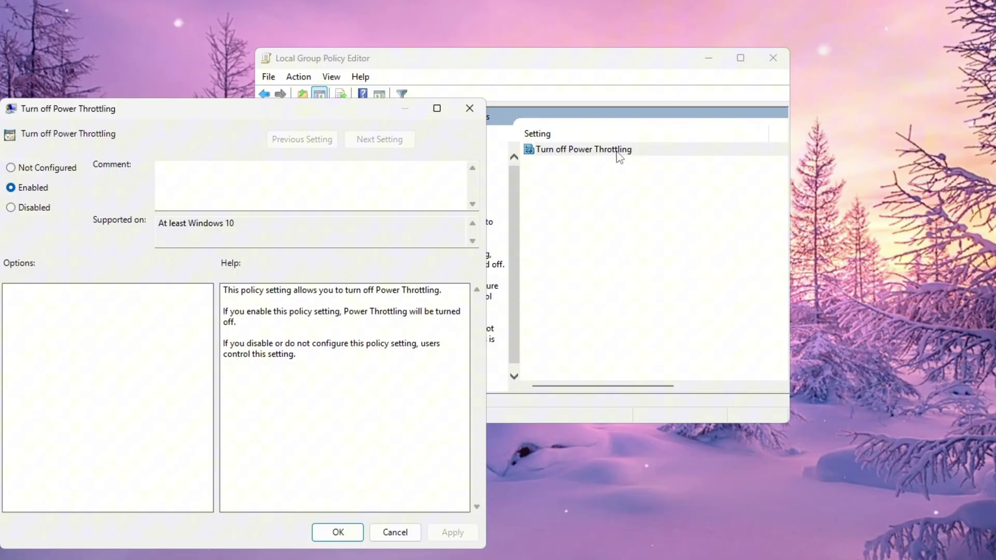
pyautogui.moveTo(189, 111); pyautogui.dragTo(402, 49)
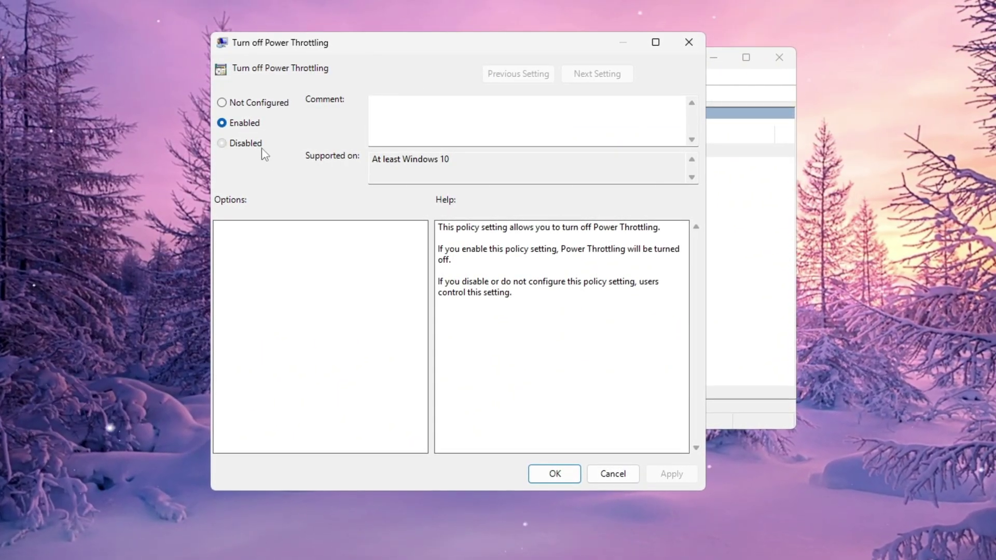
pyautogui.click(248, 129)
pyautogui.click(672, 475)
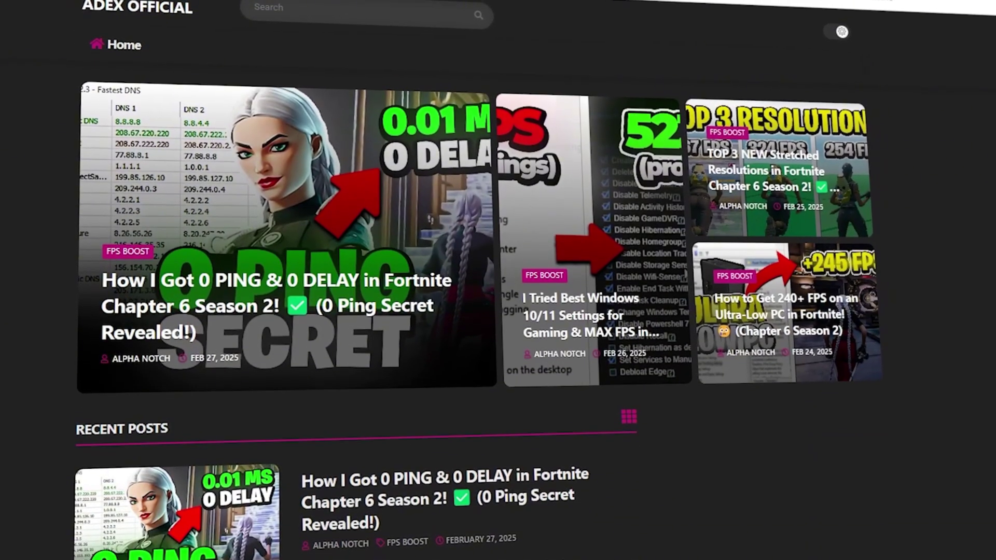
# Step: Open the 1-Park Control folder in File Explorer
pyautogui.scroll(-1, 359, 327)
pyautogui.scroll(-8, 359, 327)
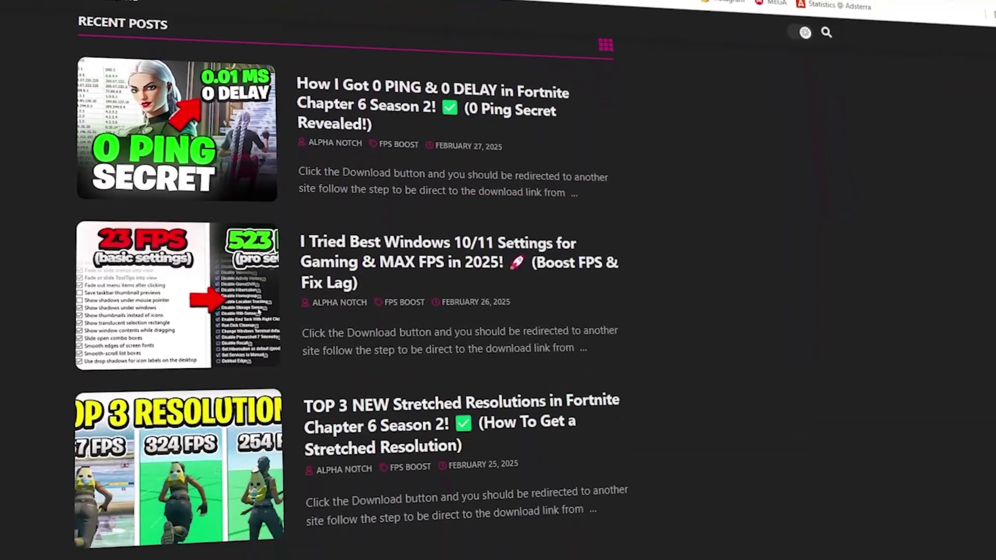
pyautogui.scroll(-7, 359, 327)
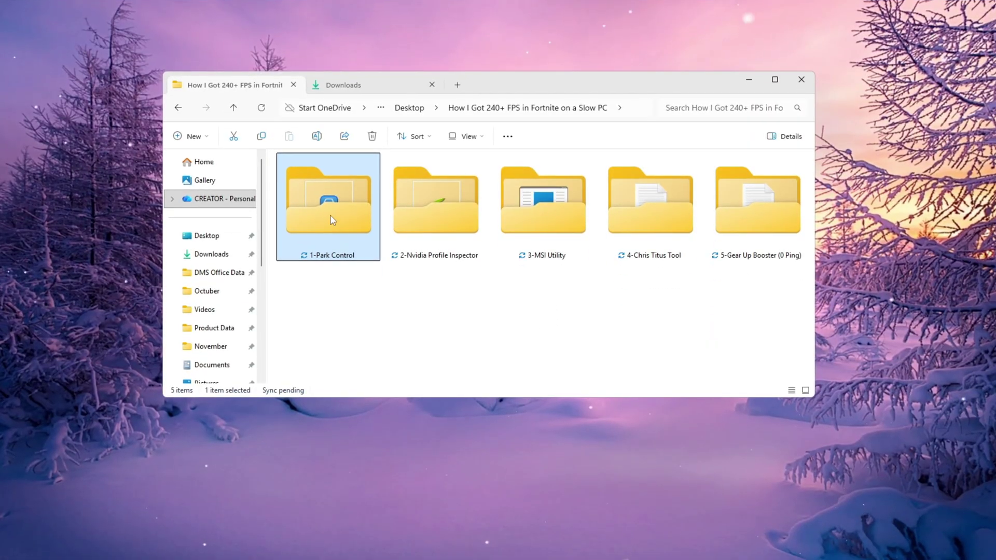
pyautogui.doubleClick(332, 221)
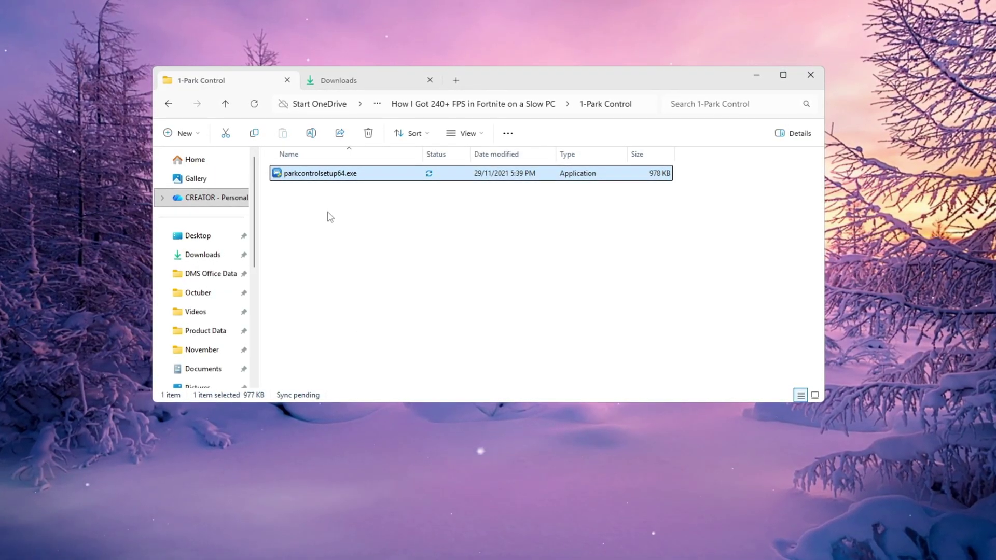
# Step: Launch ParkControl from Start search and approve its administrator prompt
pyautogui.click(761, 74)
pyautogui.press('super')
pyautogui.write('Park')
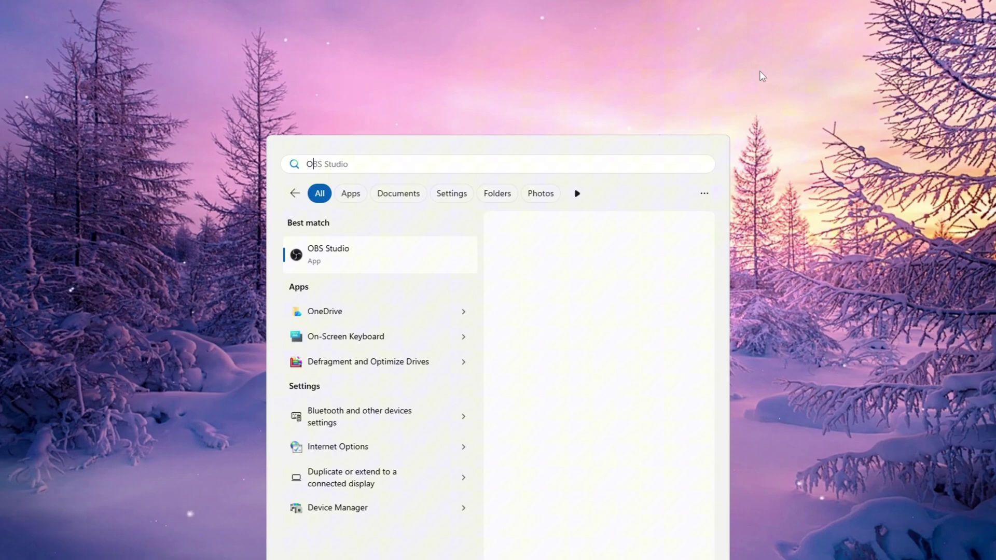
pyautogui.press('Return')
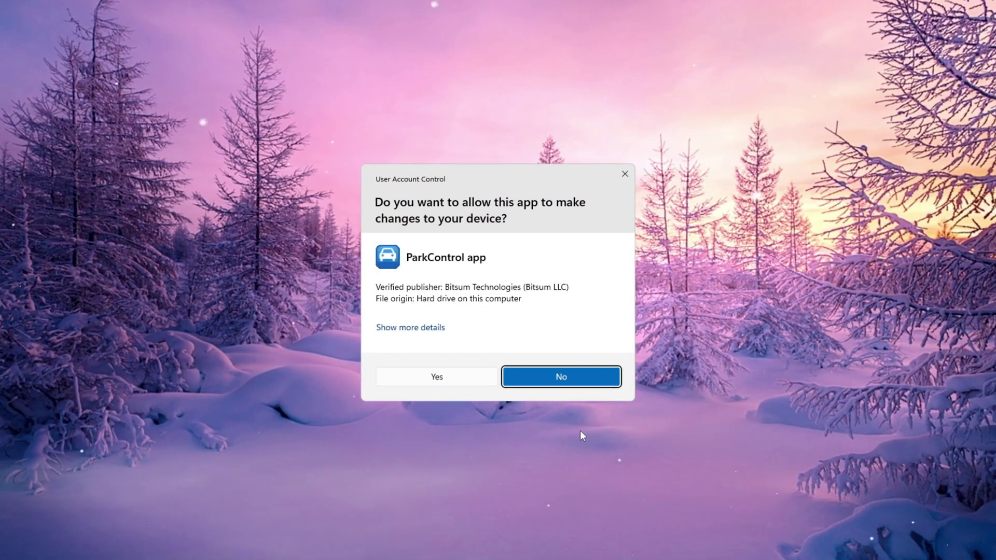
pyautogui.click(445, 382)
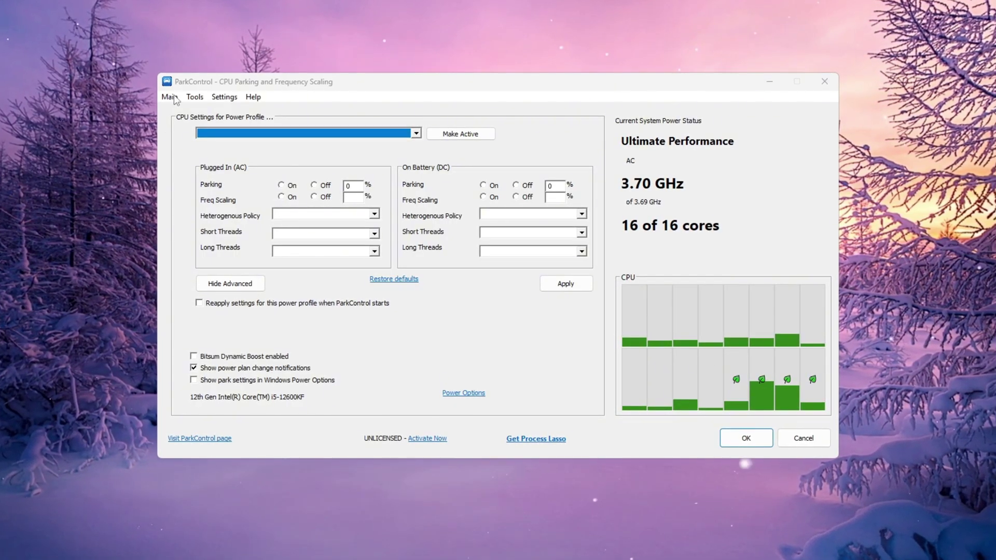
# Step: Switch ParkControl to the Bitsum Highest Performance profile and check its plugged-in parking value
pyautogui.click(322, 134)
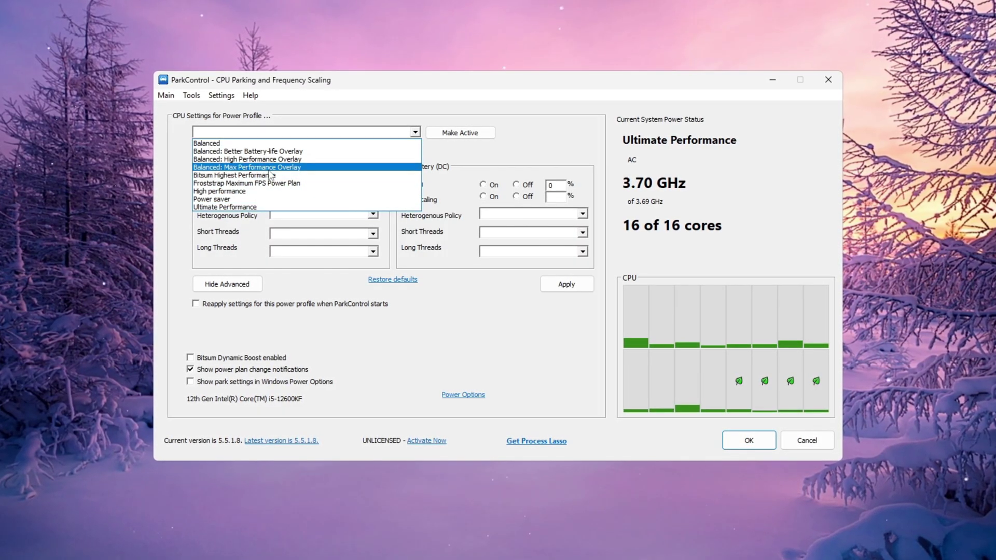
pyautogui.click(270, 175)
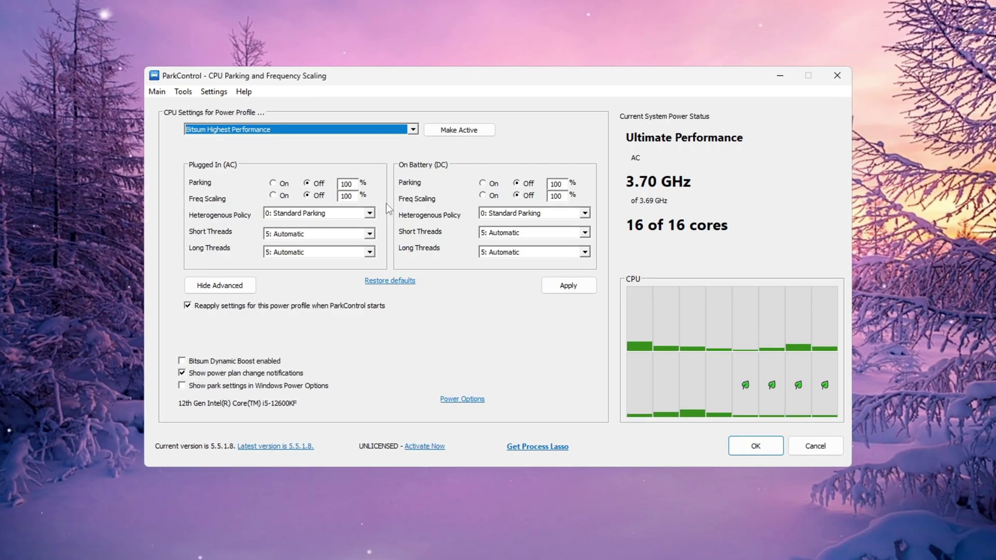
pyautogui.doubleClick(355, 185)
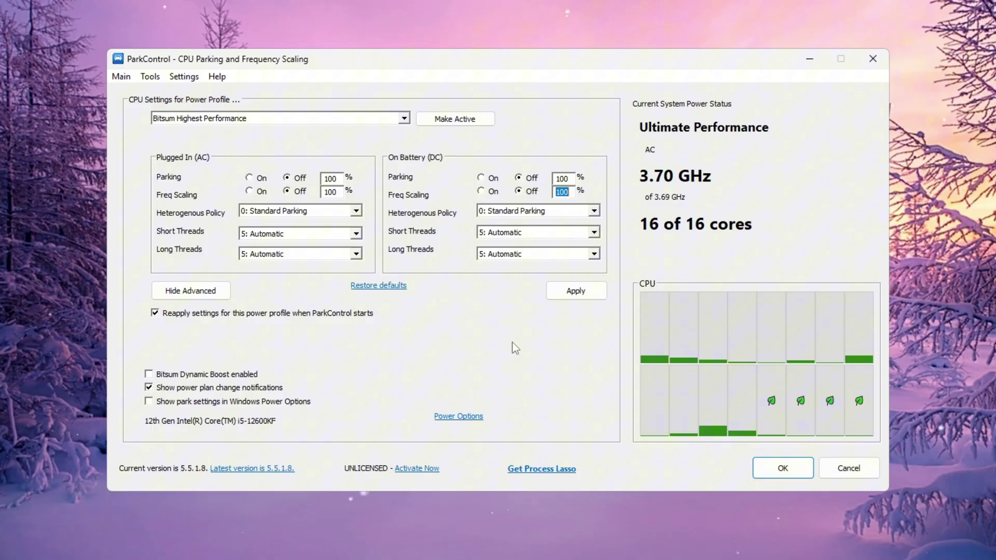
# Step: Confirm Bitsum Highest Performance in Power Options, close it, and scroll the ADEX Recent Posts
pyautogui.click(464, 418)
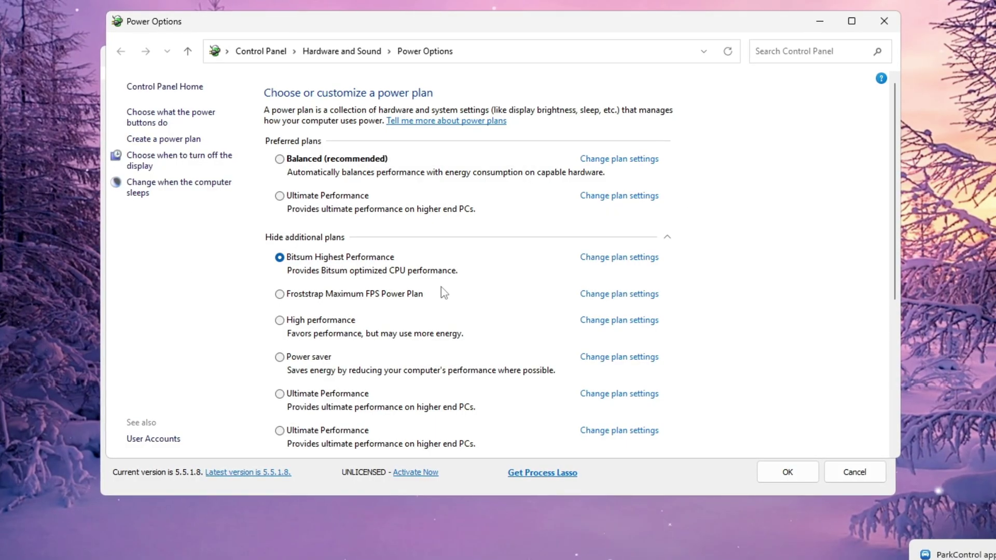
pyautogui.click(886, 23)
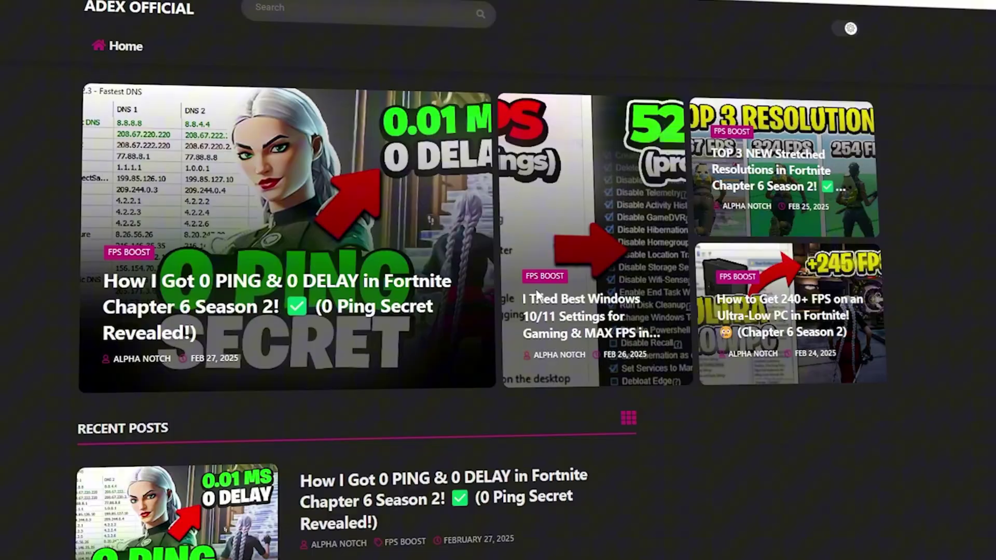
pyautogui.scroll(-4, 538, 295)
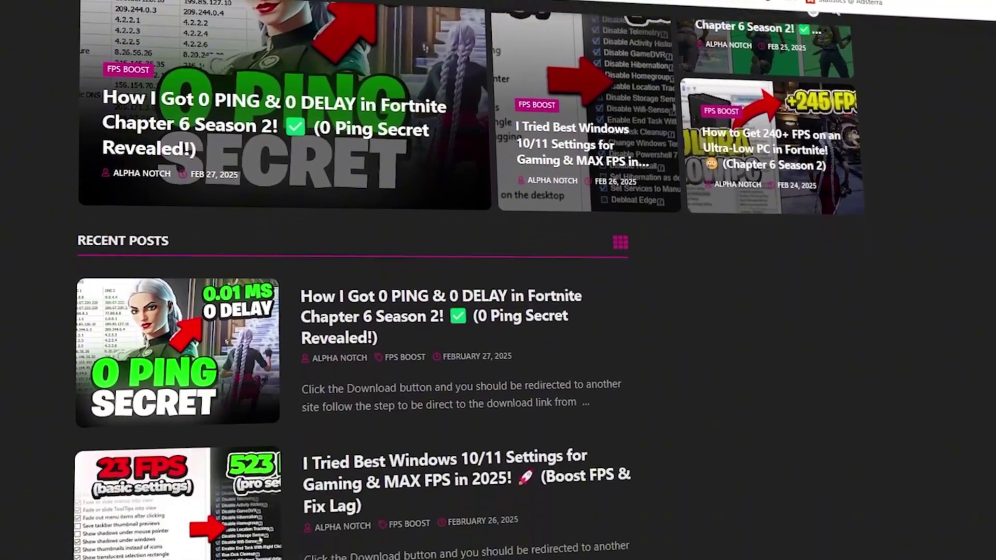
pyautogui.scroll(-8, 353, 291)
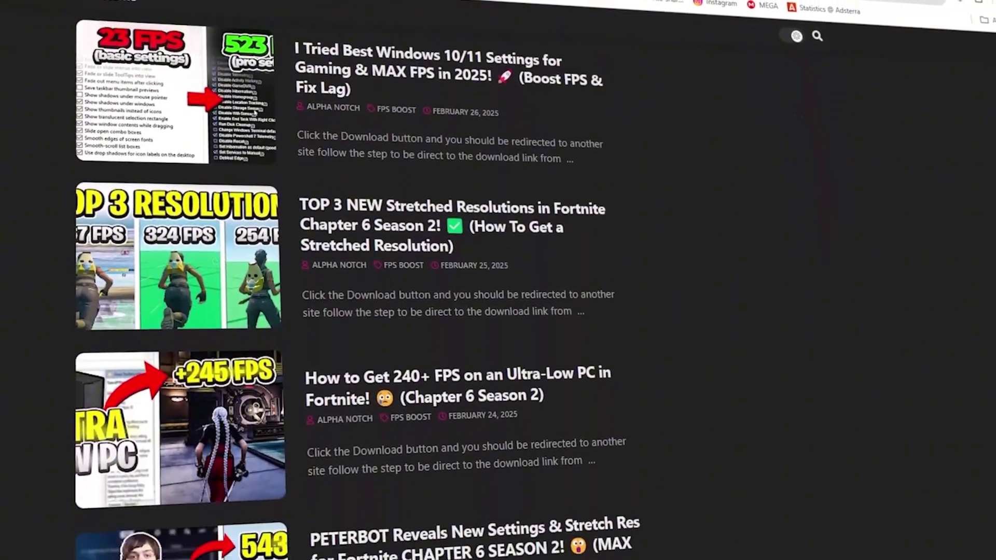
# Step: Open the 2-Nvidia Profile Inspector folder and run nvidiaProfileInspector.exe as administrator
pyautogui.scroll(-5, 353, 291)
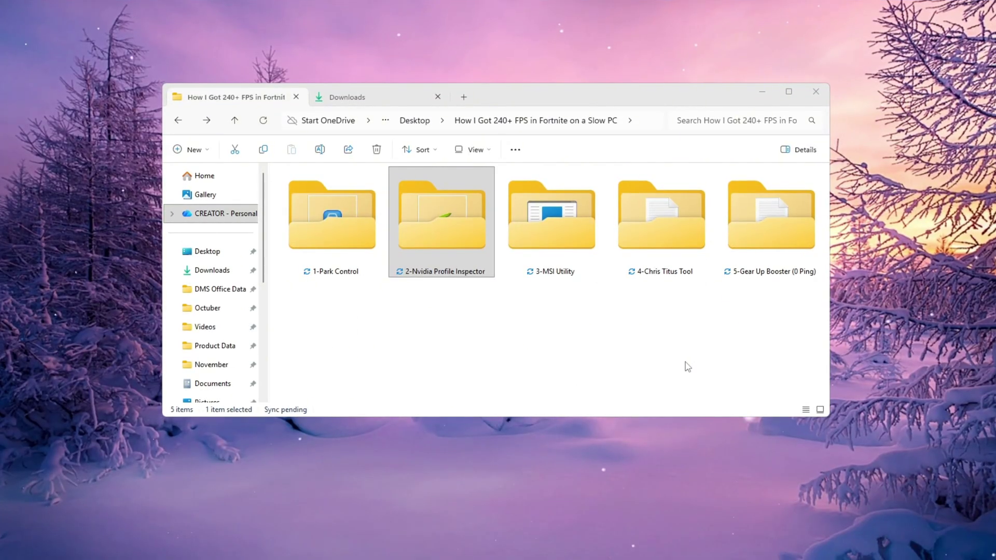
pyautogui.doubleClick(437, 223)
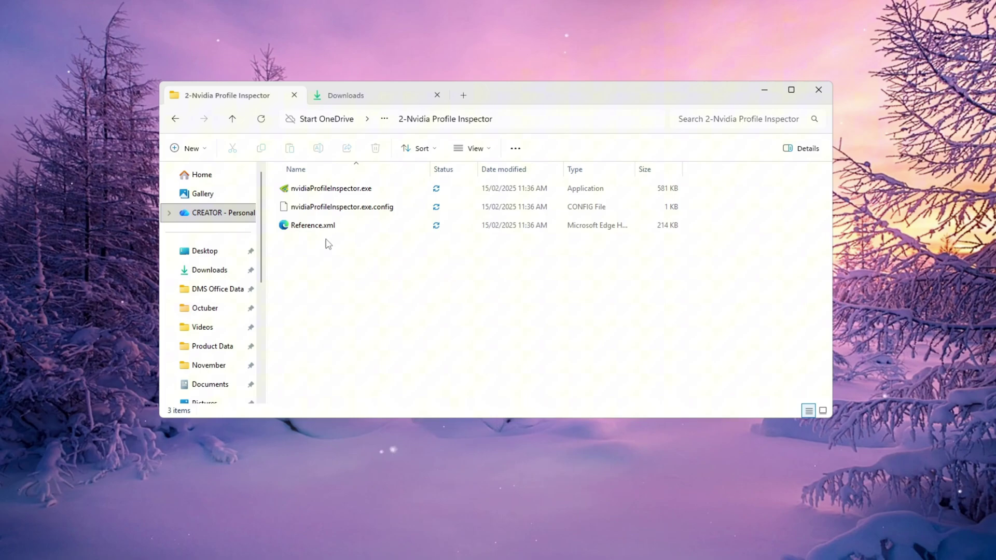
pyautogui.click(325, 191)
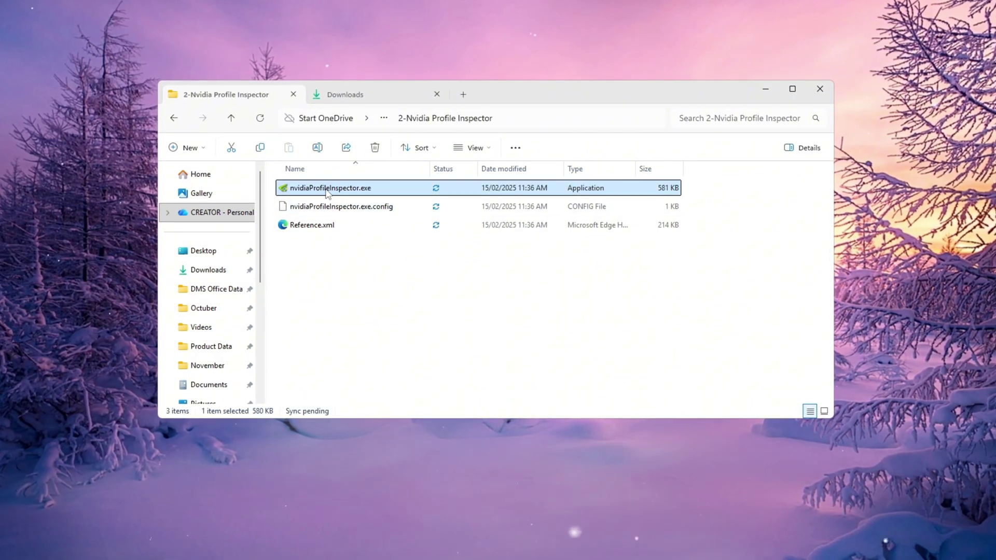
pyautogui.click(442, 389)
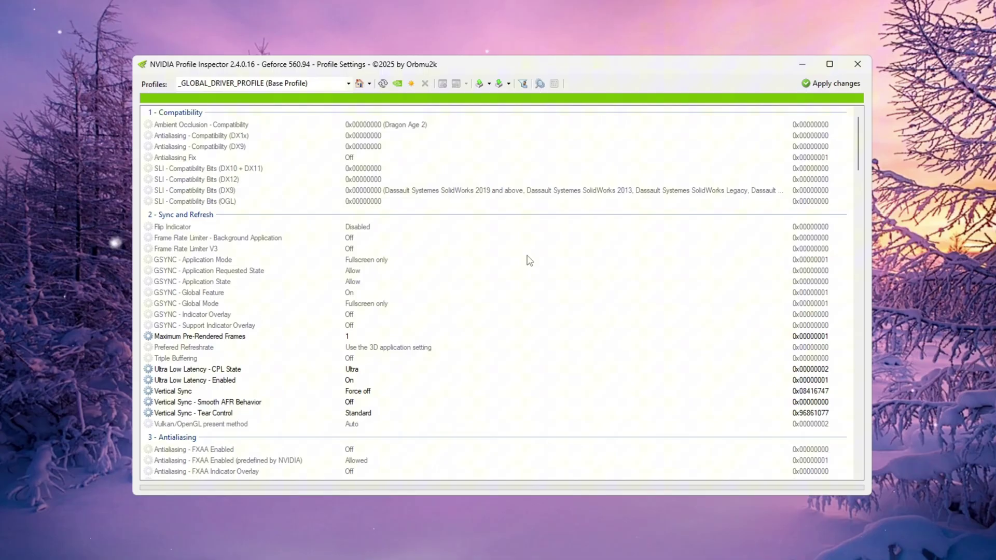
# Step: Search the Profiles box and load the Fortnite profile
pyautogui.scroll(-20, 529, 261)
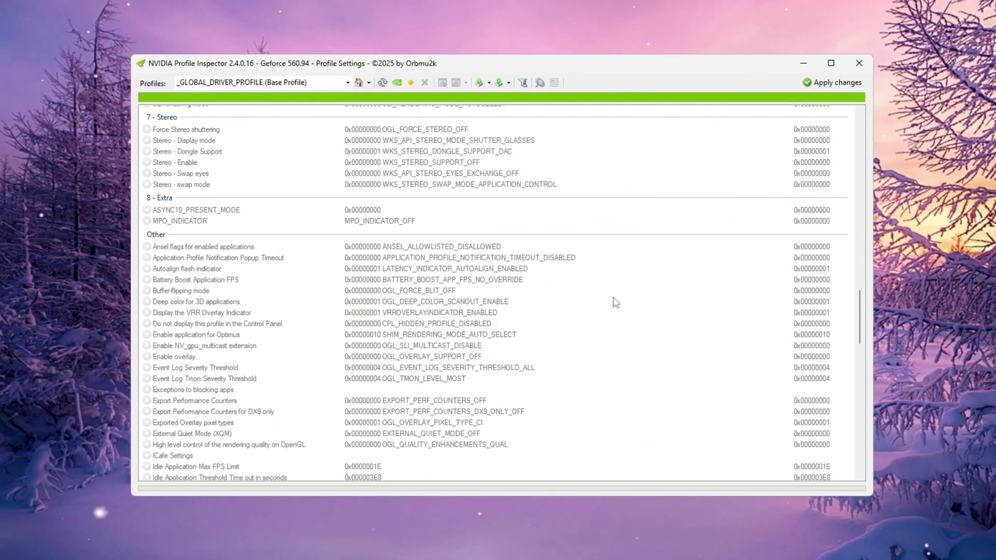
pyautogui.scroll(-15, 616, 303)
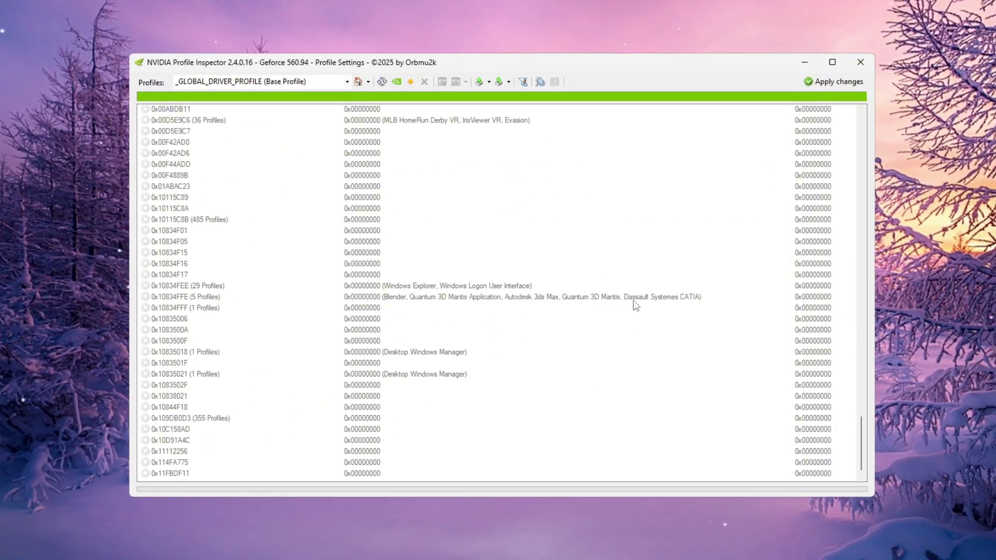
pyautogui.scroll(20, 633, 301)
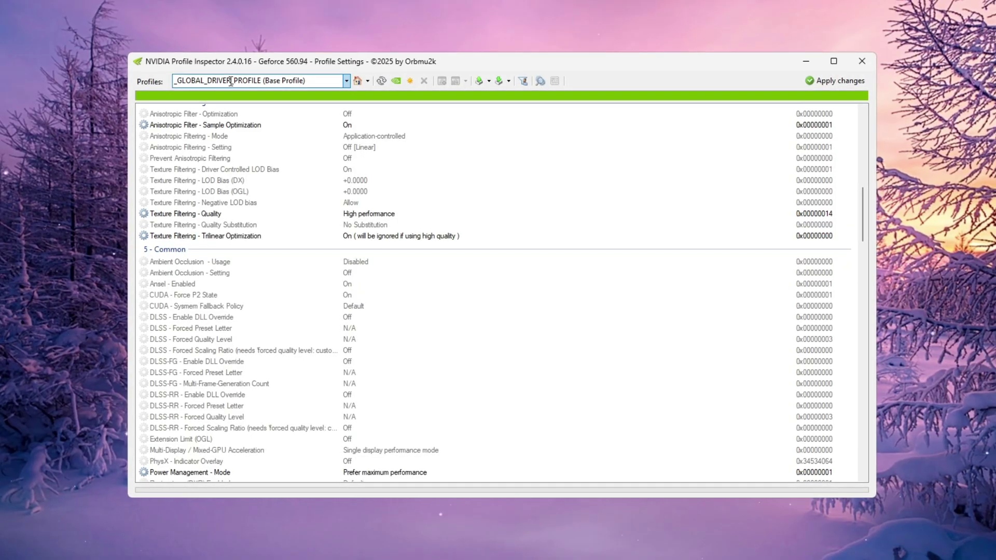
pyautogui.write('Fort Boyard')
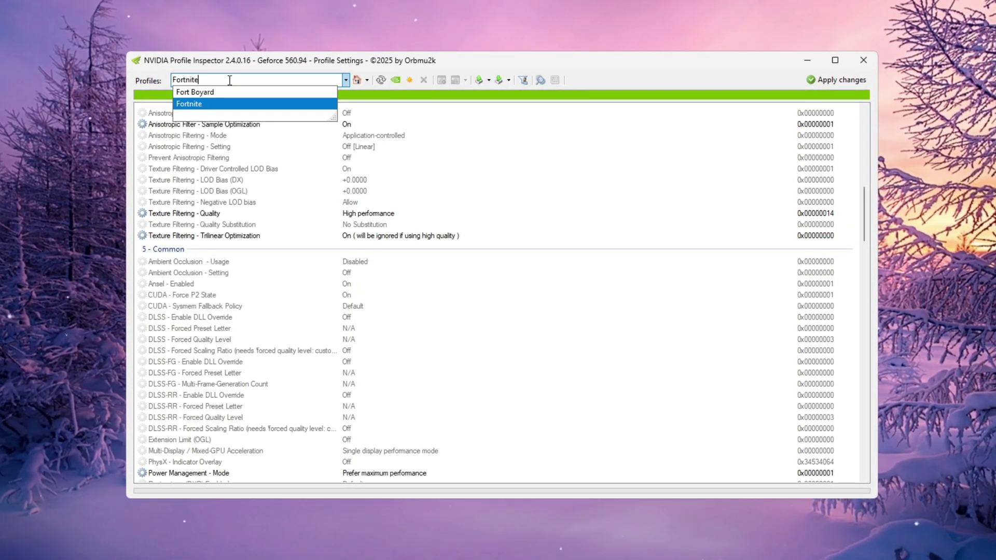
pyautogui.press('Return')
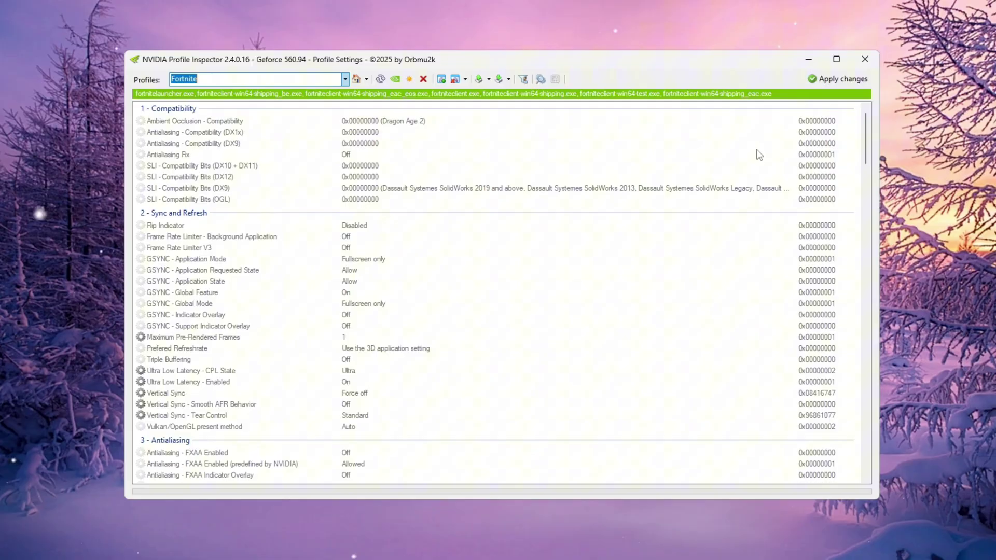
# Step: Choose Import profile(s) from the profile import dropdown
pyautogui.click(507, 79)
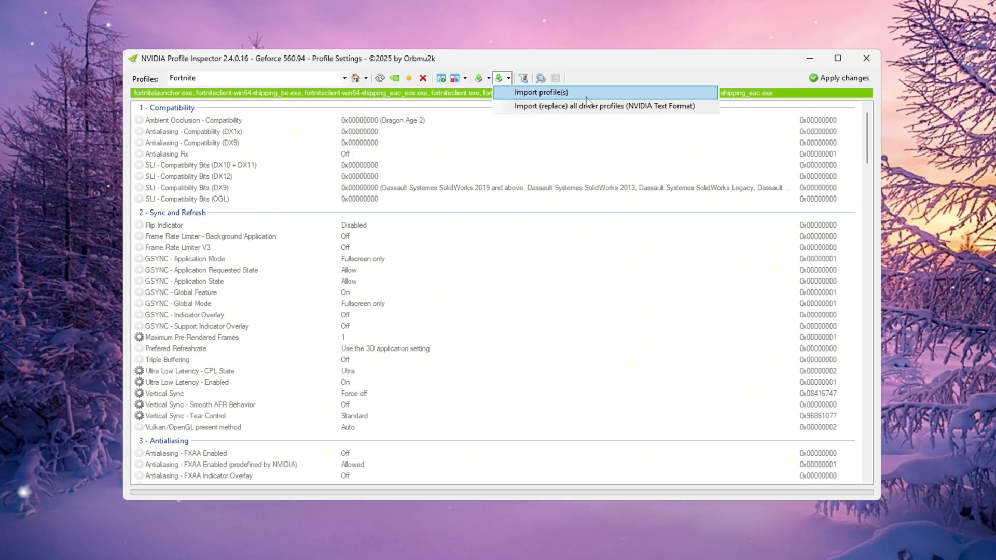
pyautogui.click(527, 96)
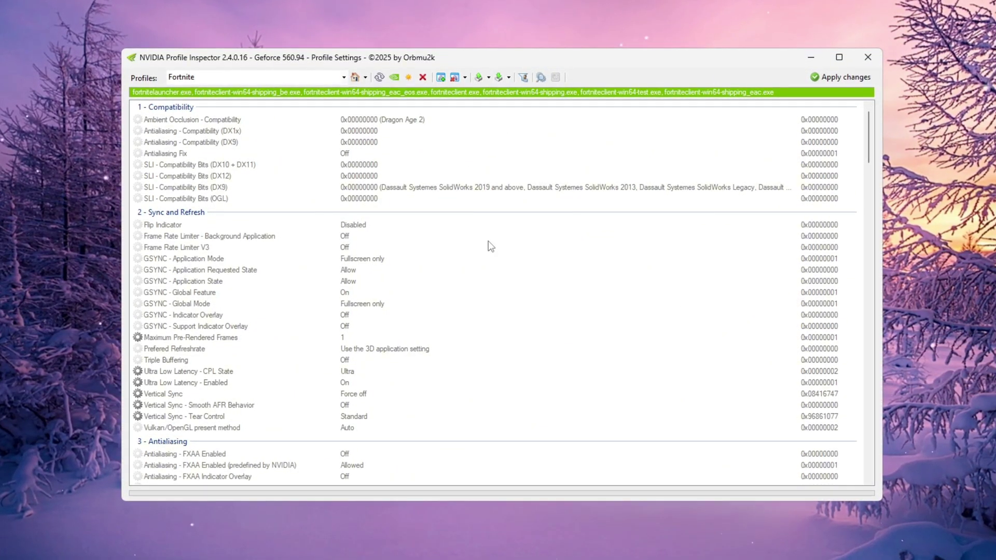
pyautogui.scroll(-6, 487, 241)
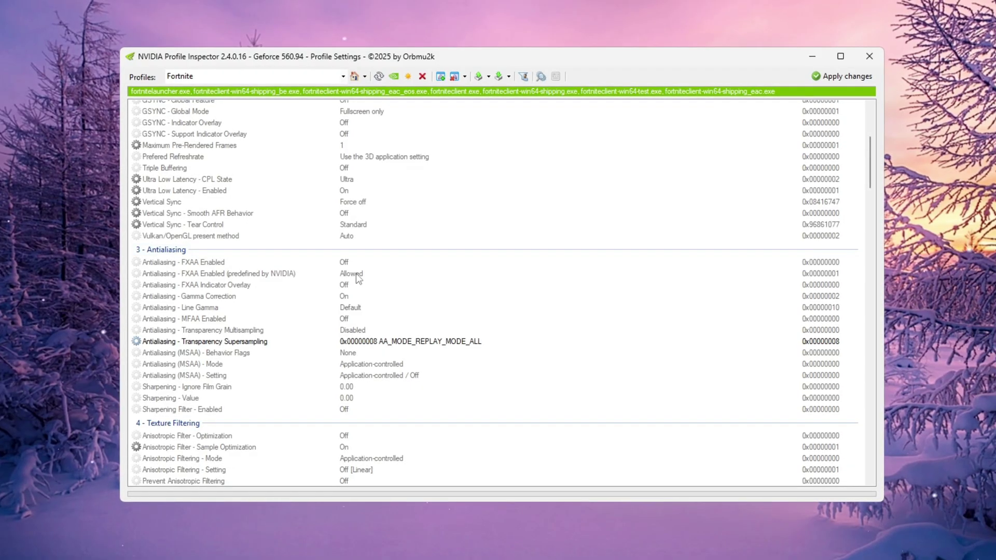
# Step: Set Driver Controlled LOD Bias to Off and LOD Bias (OGL) to +3.0000
pyautogui.scroll(-3, 207, 231)
pyautogui.click(224, 245)
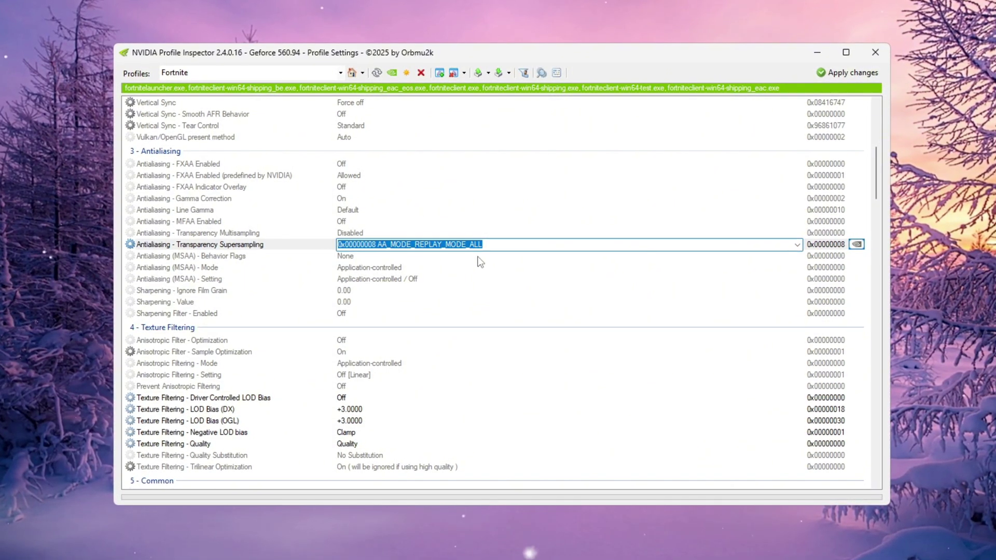
pyautogui.scroll(-5, 262, 237)
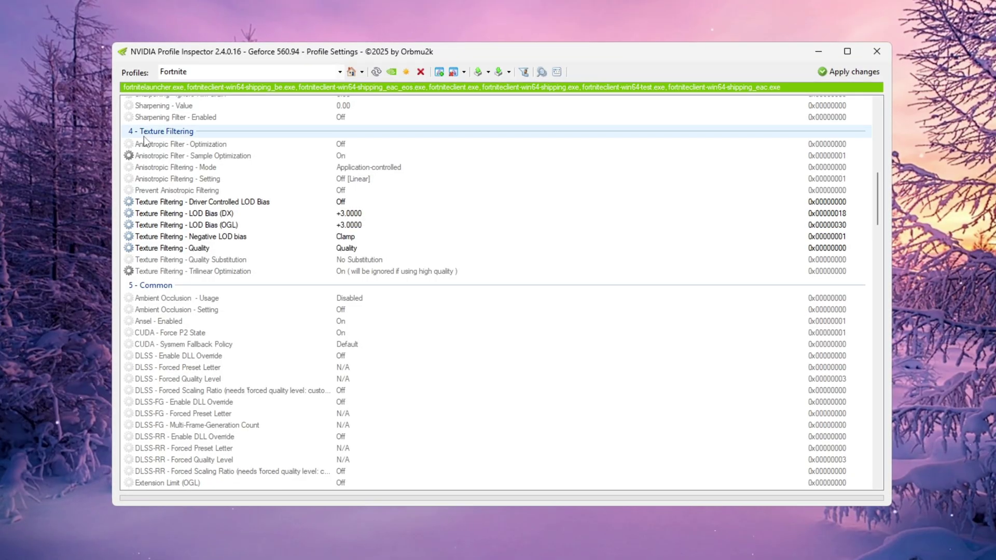
pyautogui.click(173, 201)
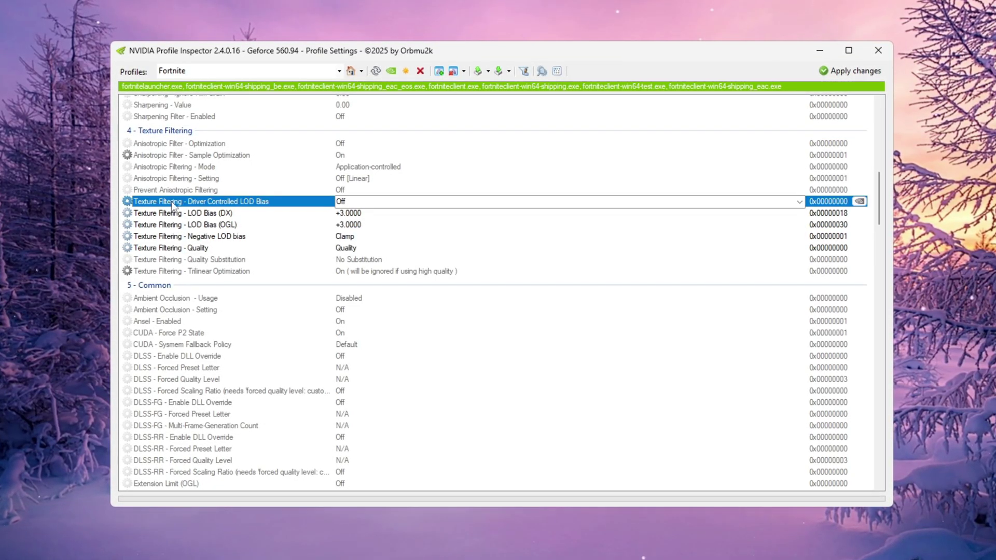
pyautogui.click(371, 201)
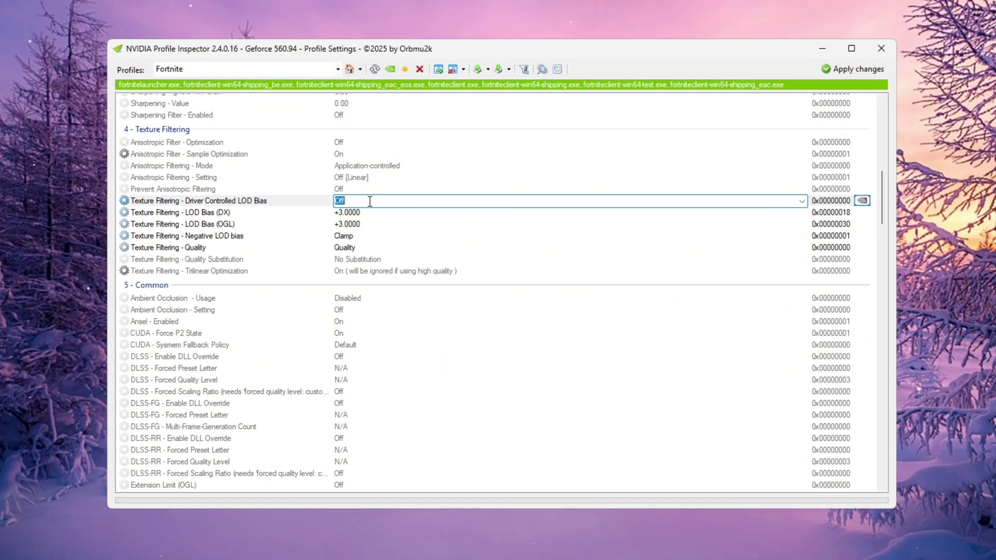
pyautogui.click(215, 212)
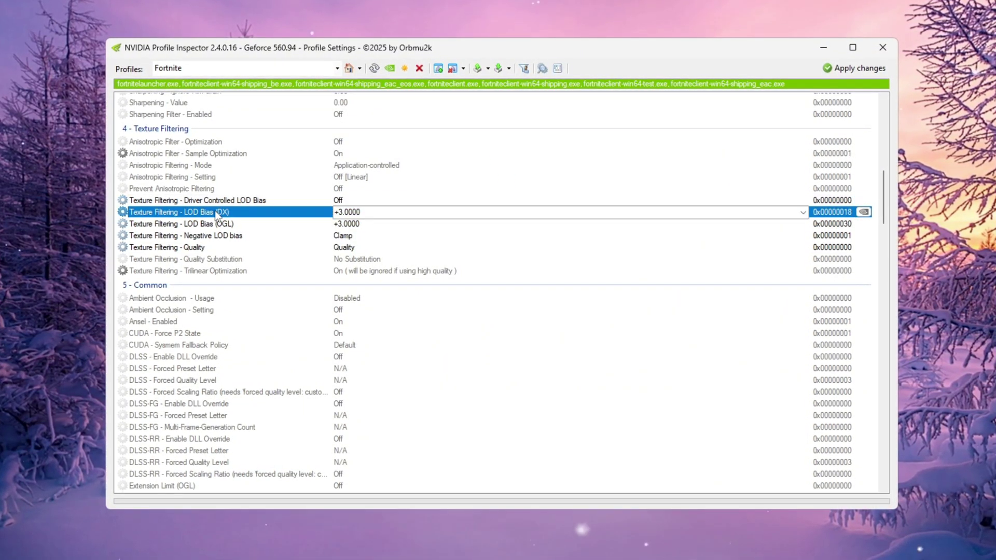
pyautogui.click(272, 223)
pyautogui.click(391, 226)
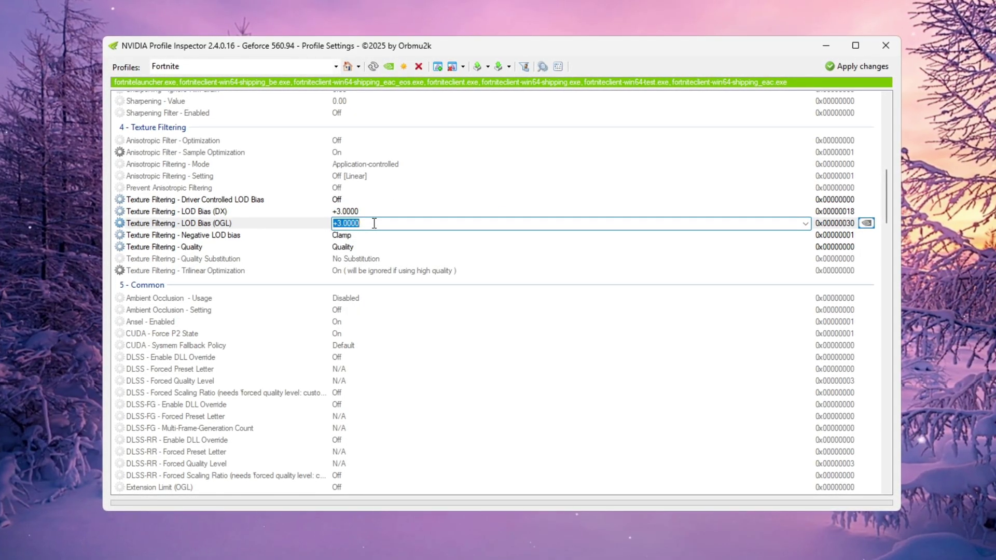
# Step: Keep Negative LOD bias on Clamp and set Texture Filtering - Quality to High quality
pyautogui.click(244, 236)
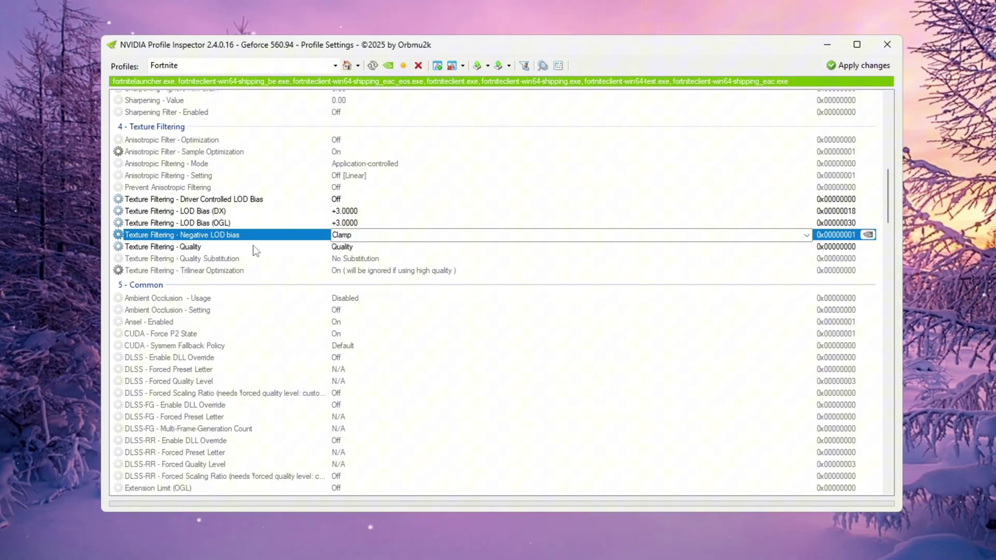
pyautogui.click(357, 236)
pyautogui.click(192, 248)
pyautogui.click(369, 248)
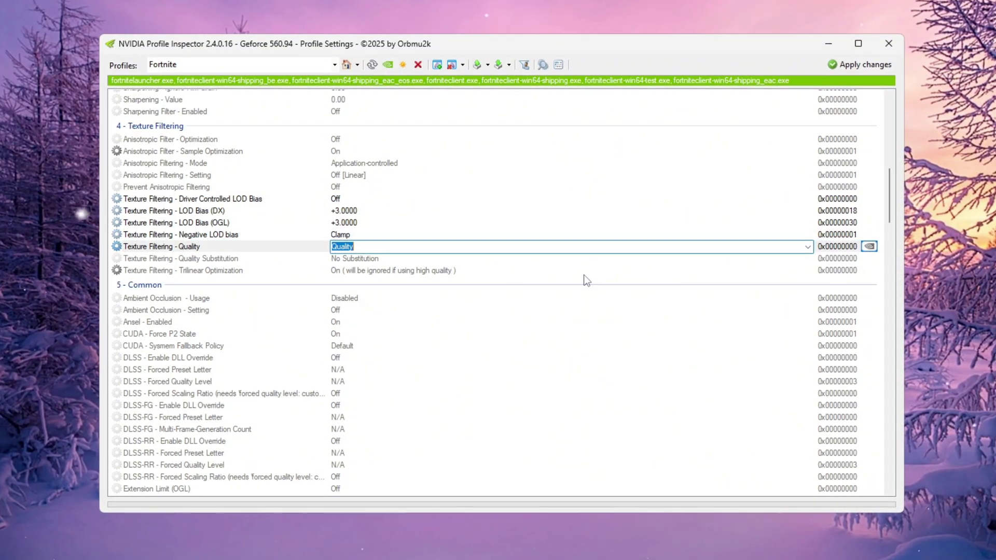
pyautogui.click(808, 247)
pyautogui.click(747, 283)
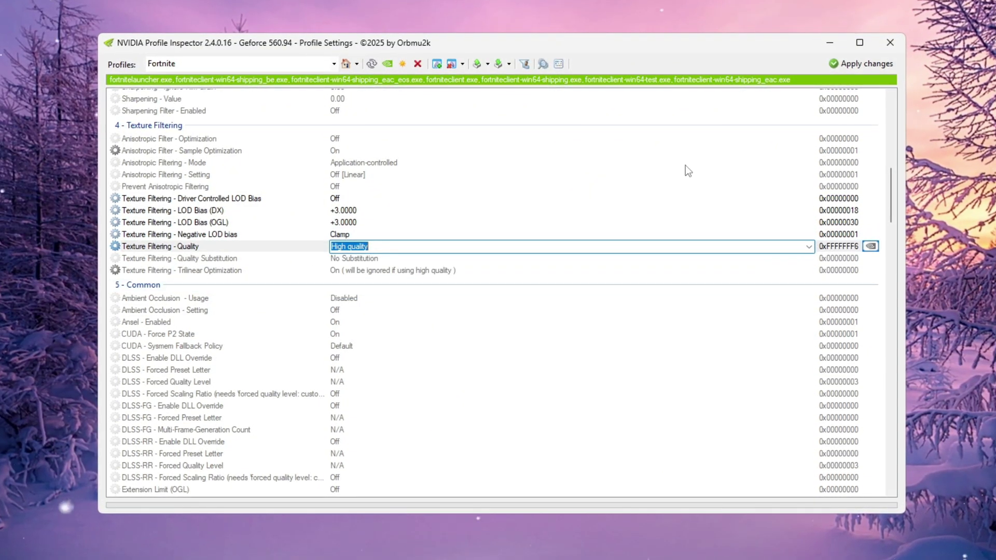
# Step: Change the Fortnite profile's Power Management - Mode to Optimal performance and apply the changes
pyautogui.scroll(-6, 202, 326)
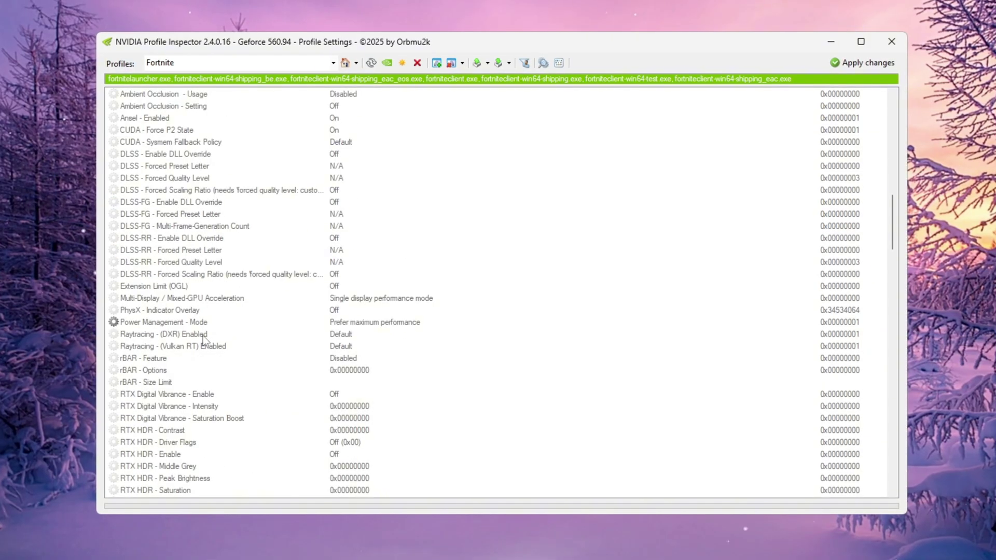
pyautogui.click(156, 323)
pyautogui.click(810, 322)
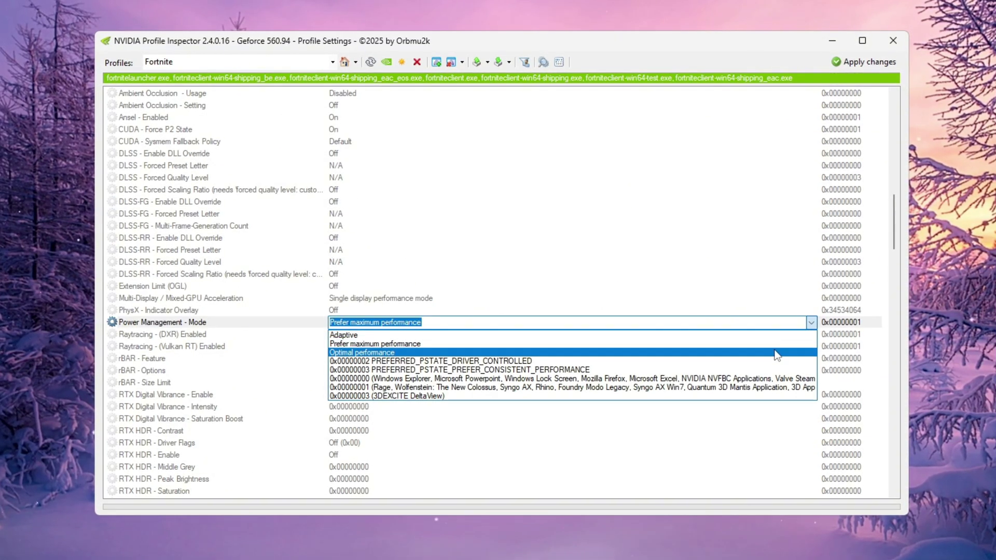
pyautogui.click(774, 352)
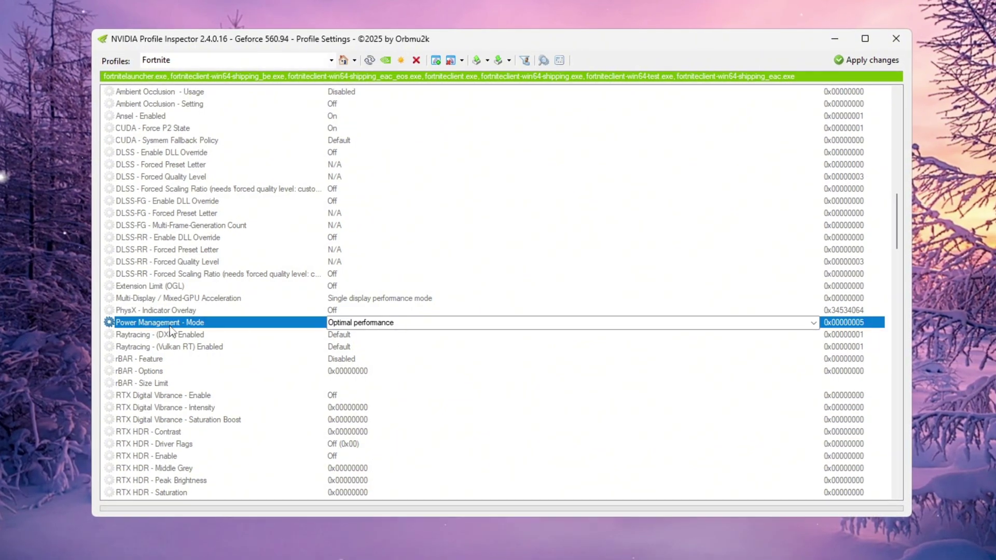
pyautogui.scroll(15, 548, 233)
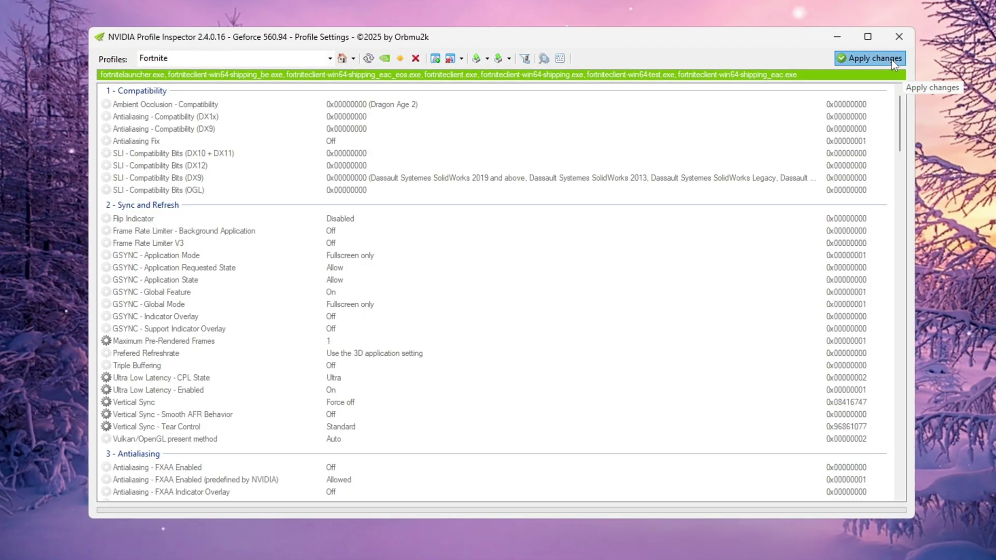
pyautogui.click(870, 58)
# Step: Scroll down through the remaining Fortnite profile settings
pyautogui.scroll(-8, 537, 213)
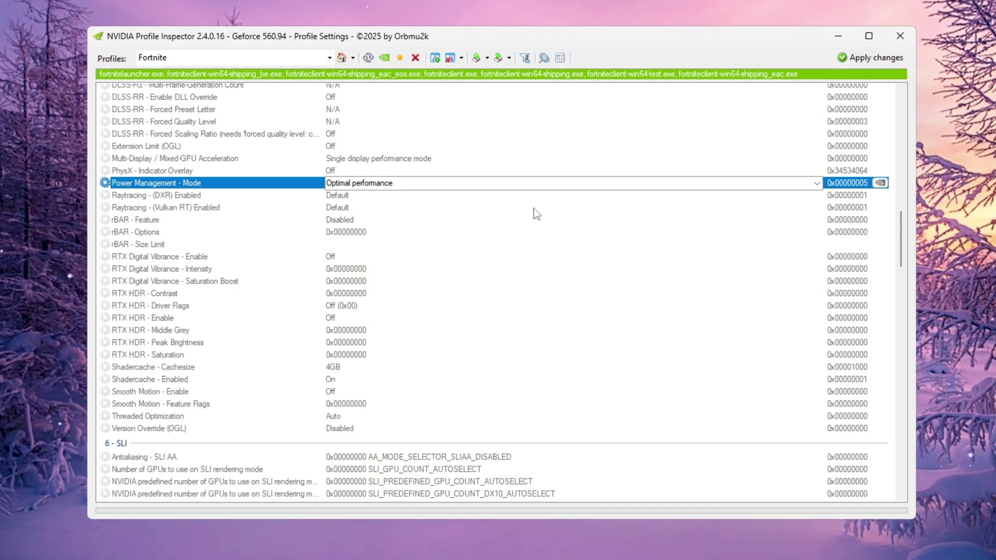
pyautogui.scroll(-20, 537, 214)
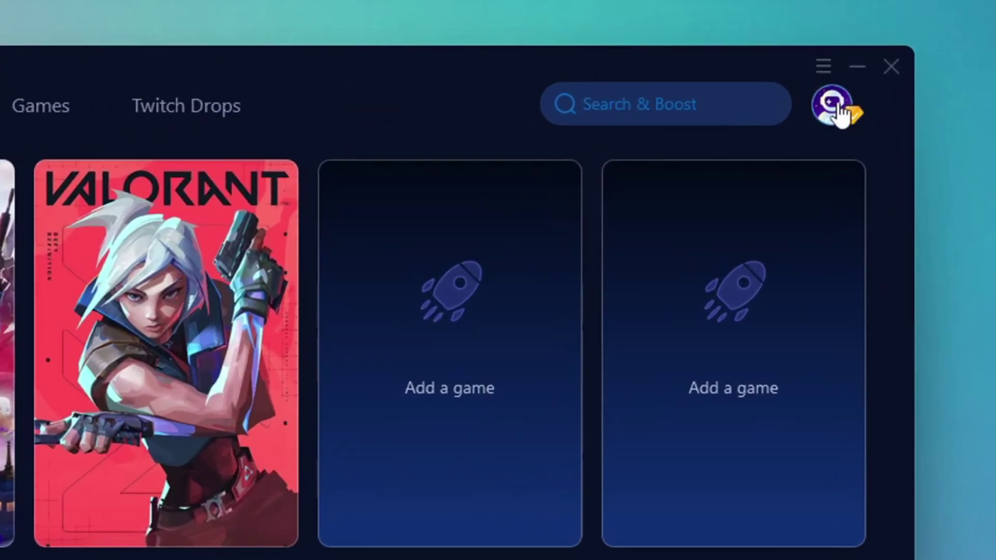
pyautogui.click(807, 74)
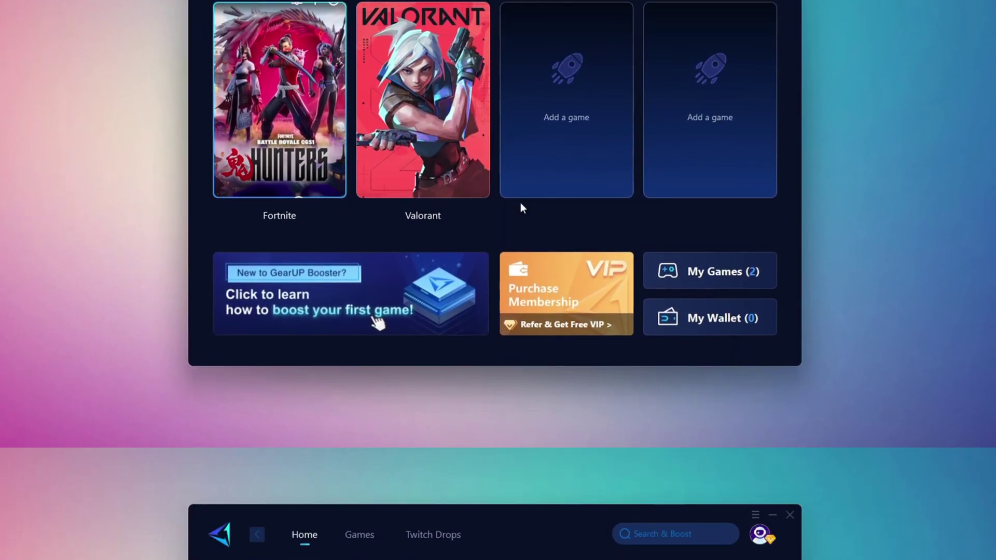
pyautogui.click(359, 87)
pyautogui.scroll(-10, 608, 261)
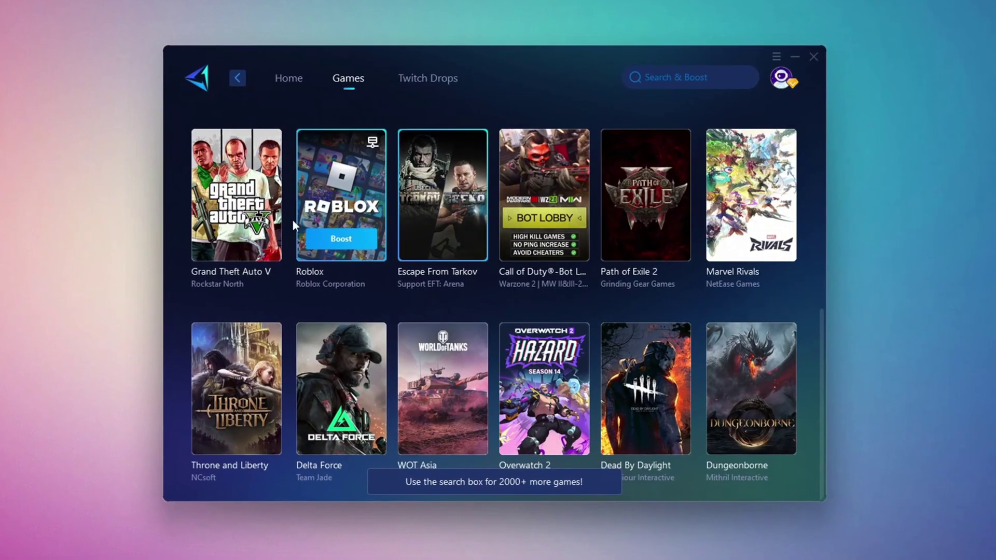
pyautogui.click(284, 77)
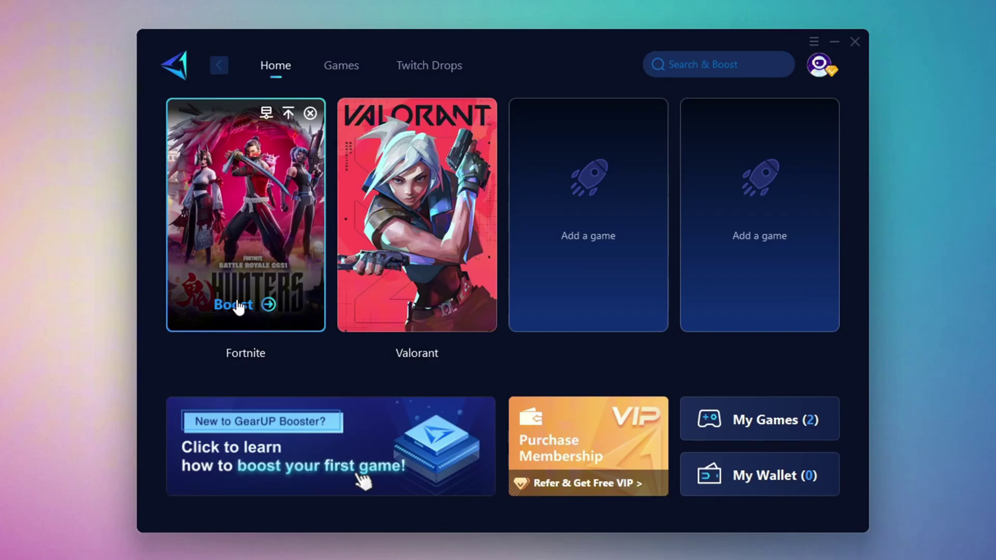
# Step: Start boosting Fortnite, keeping Middle East as the server region
pyautogui.click(237, 305)
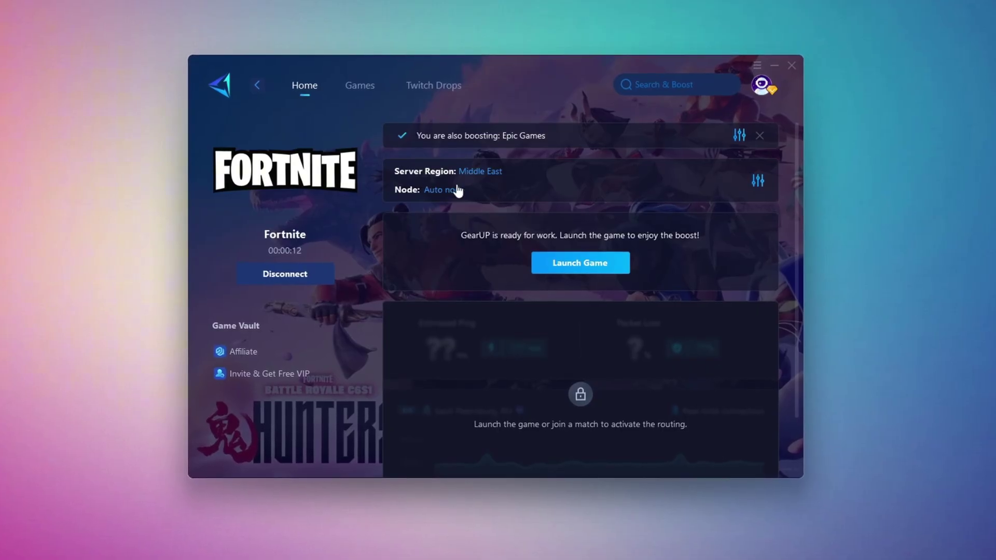
pyautogui.click(480, 171)
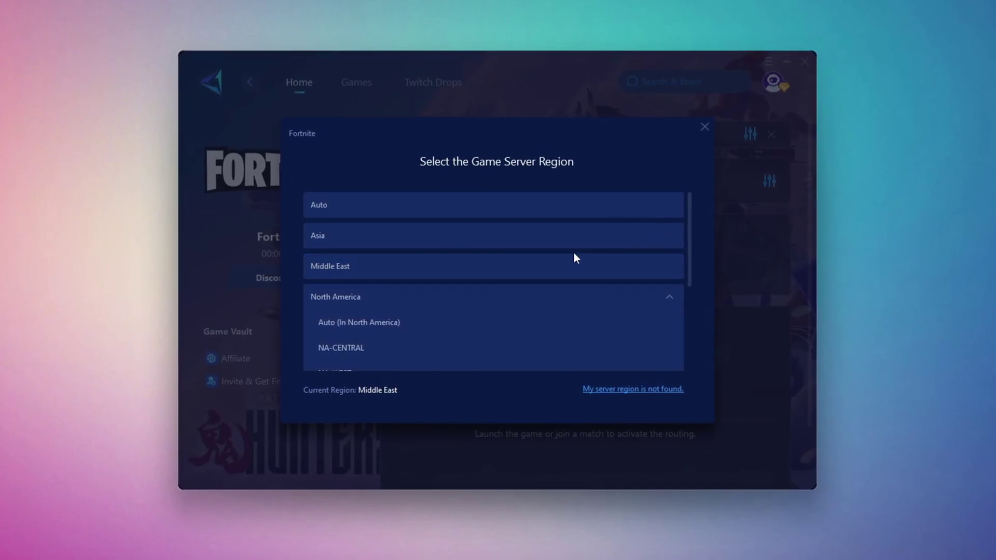
pyautogui.click(706, 127)
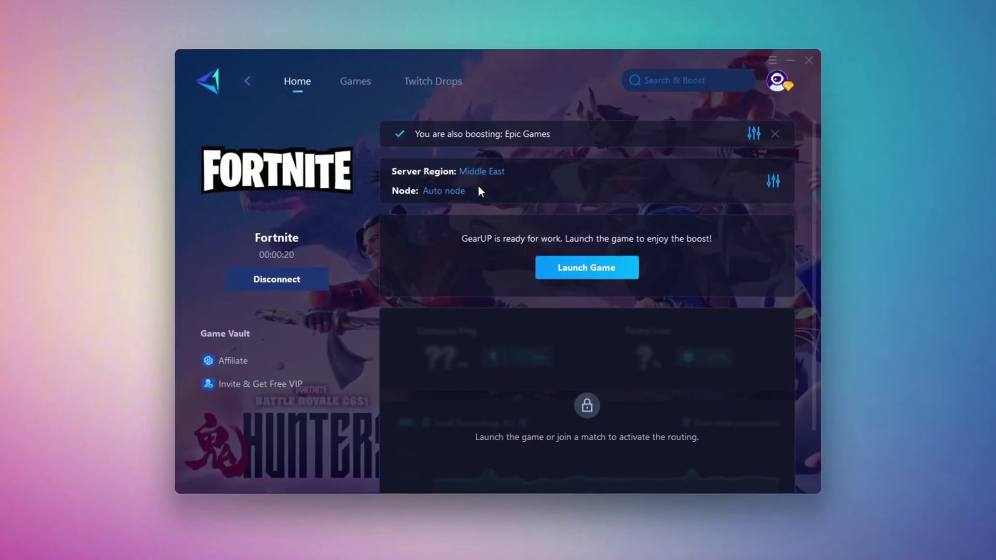
# Step: Keep the Auto node for the game server and close GearUP Booster
pyautogui.click(443, 191)
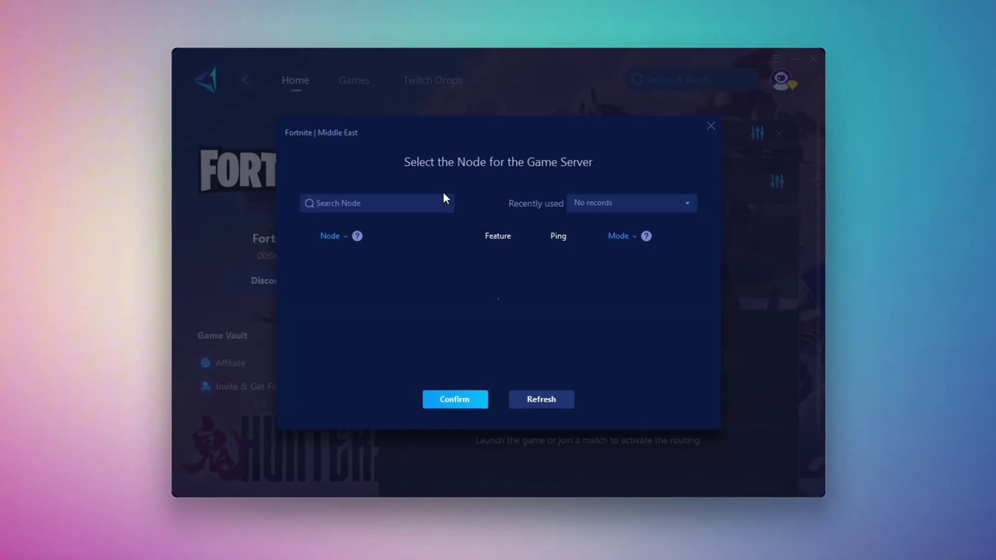
pyautogui.scroll(-1, 475, 295)
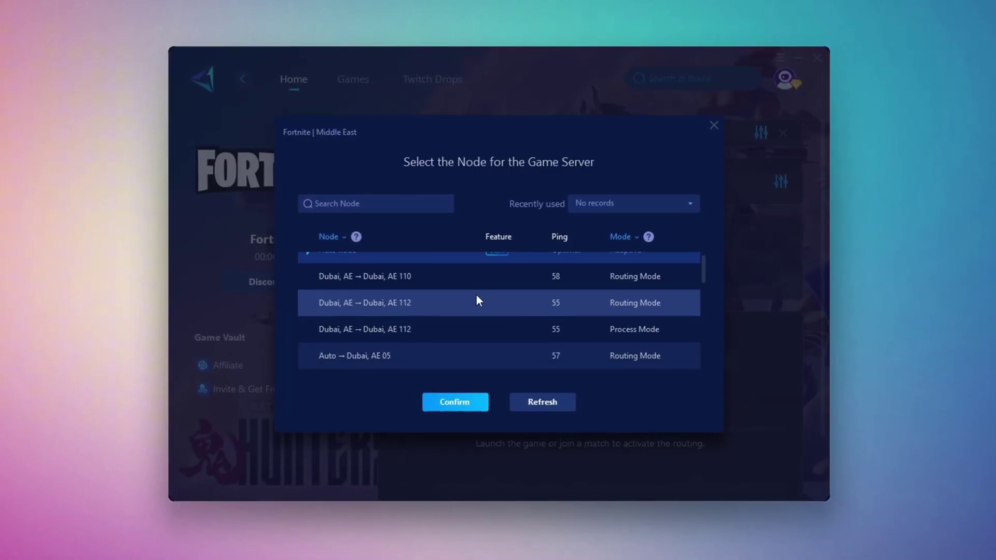
pyautogui.scroll(1, 550, 316)
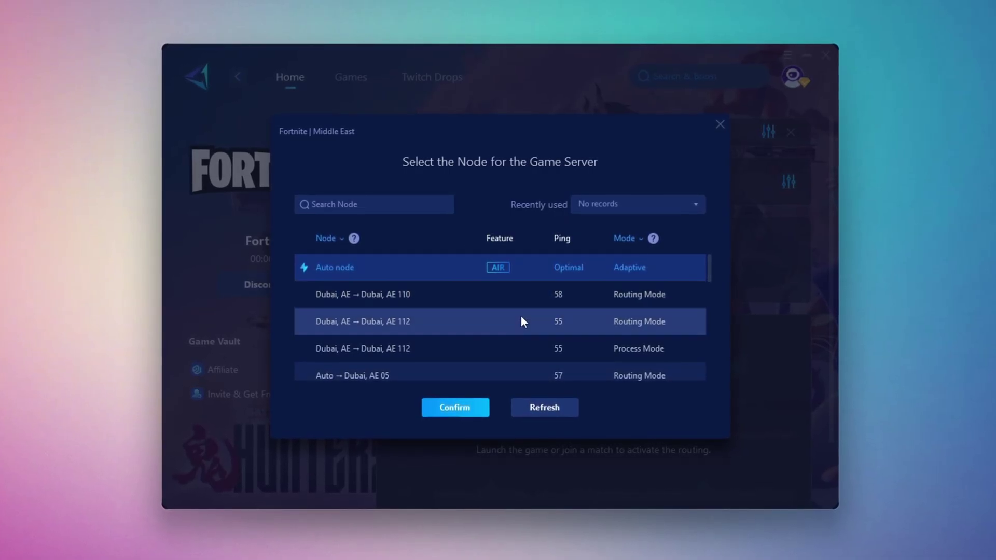
pyautogui.click(720, 126)
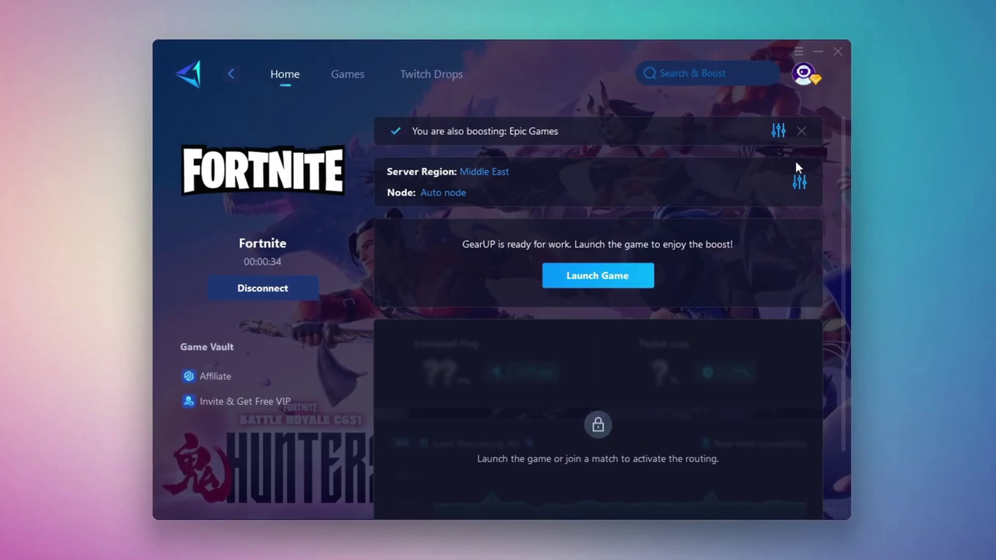
pyautogui.click(839, 52)
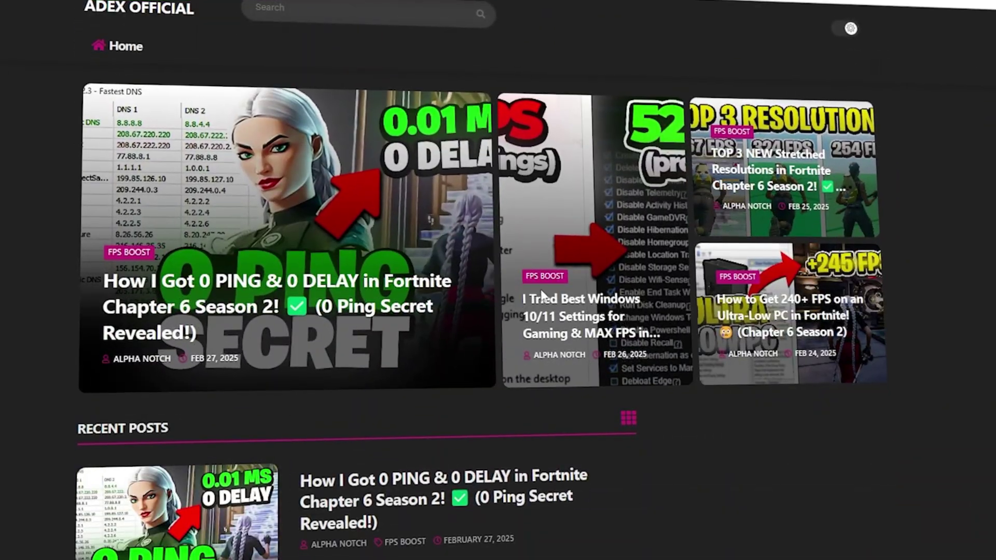
# Step: Scroll down the ADEX OFFICIAL homepage through its Recent Posts list
pyautogui.scroll(-5, 498, 280)
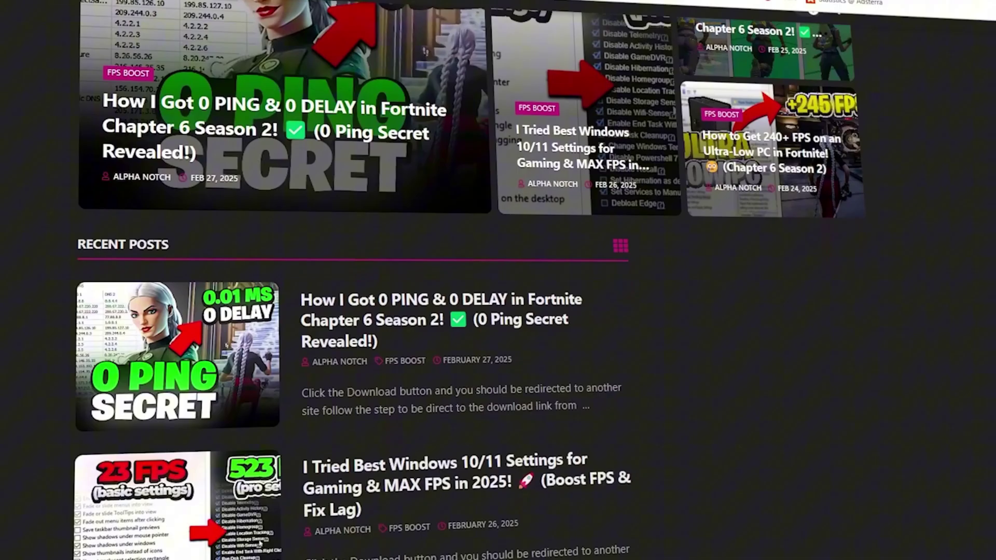
pyautogui.scroll(-8, 498, 280)
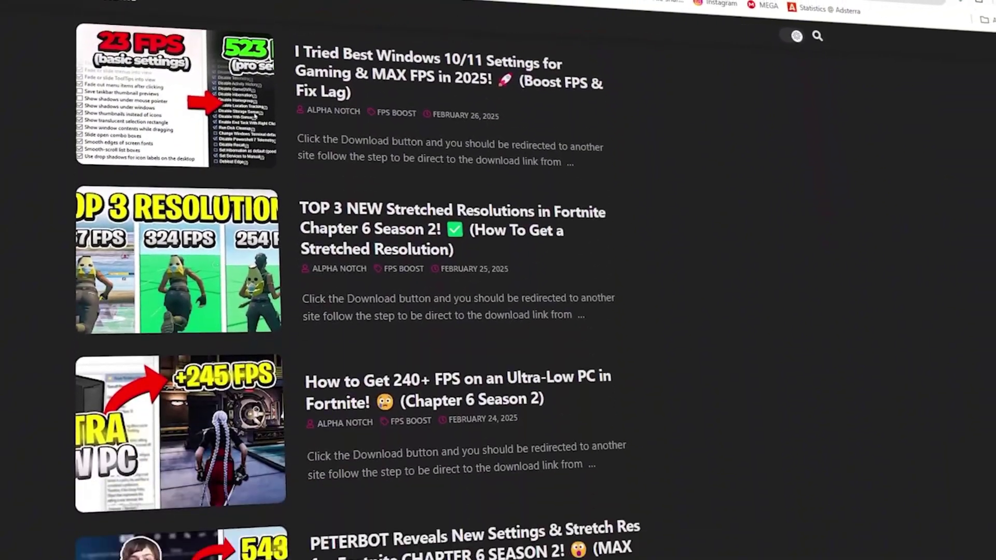
pyautogui.scroll(-2, 498, 280)
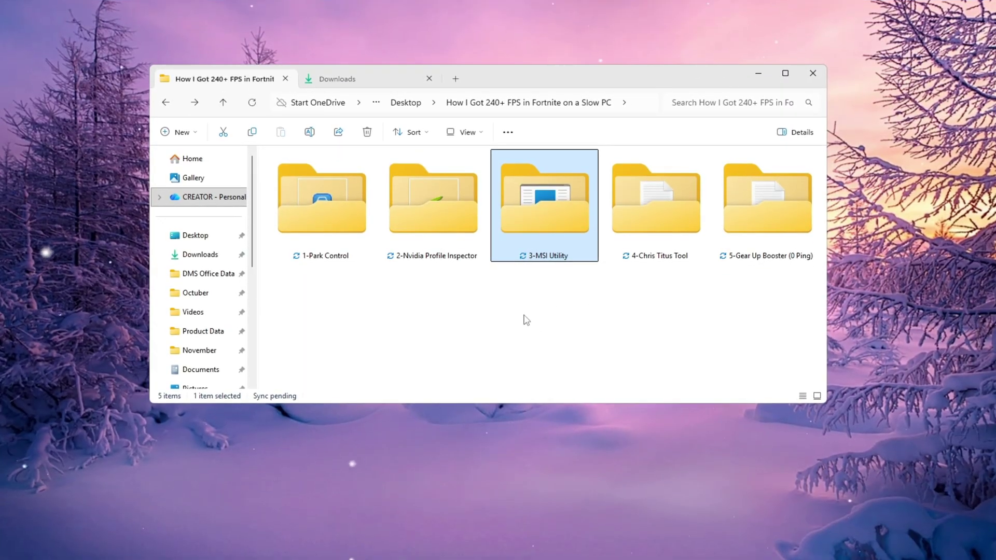
# Step: Open 3-MSI Utility and run MSI Mode Utility 3.0.exe as administrator, approving the UAC prompt
pyautogui.doubleClick(553, 211)
pyautogui.click(322, 181)
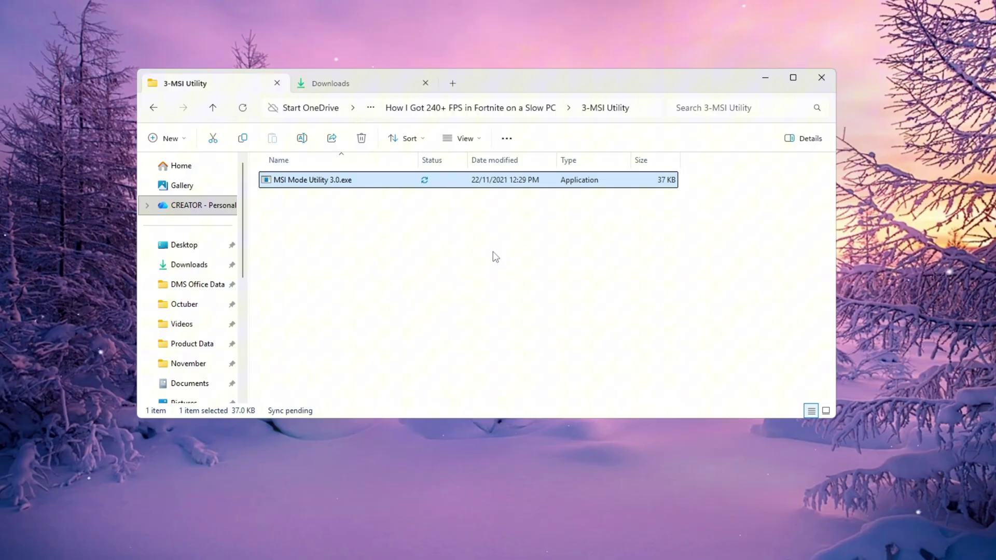
pyautogui.rightClick(374, 196)
pyautogui.click(455, 289)
pyautogui.click(451, 395)
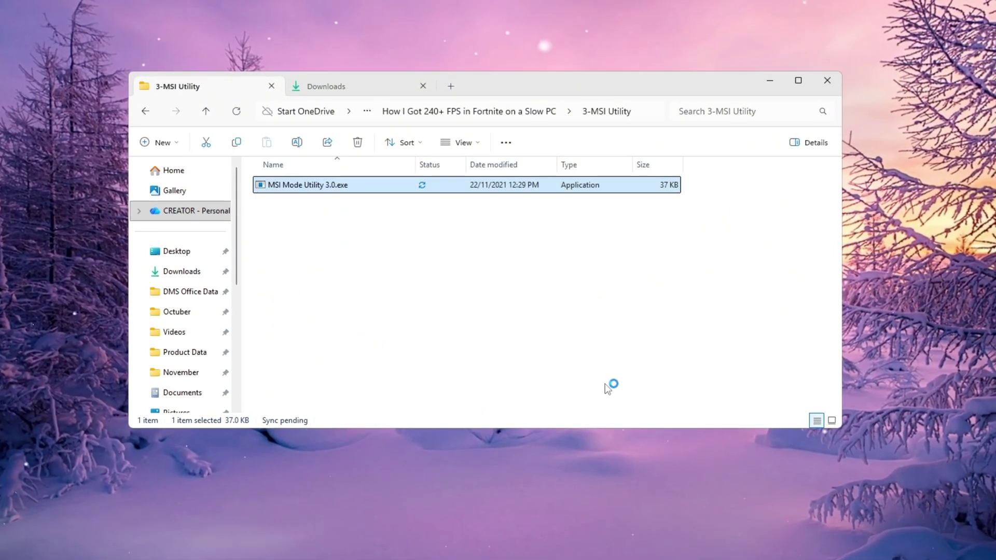
pyautogui.click(770, 81)
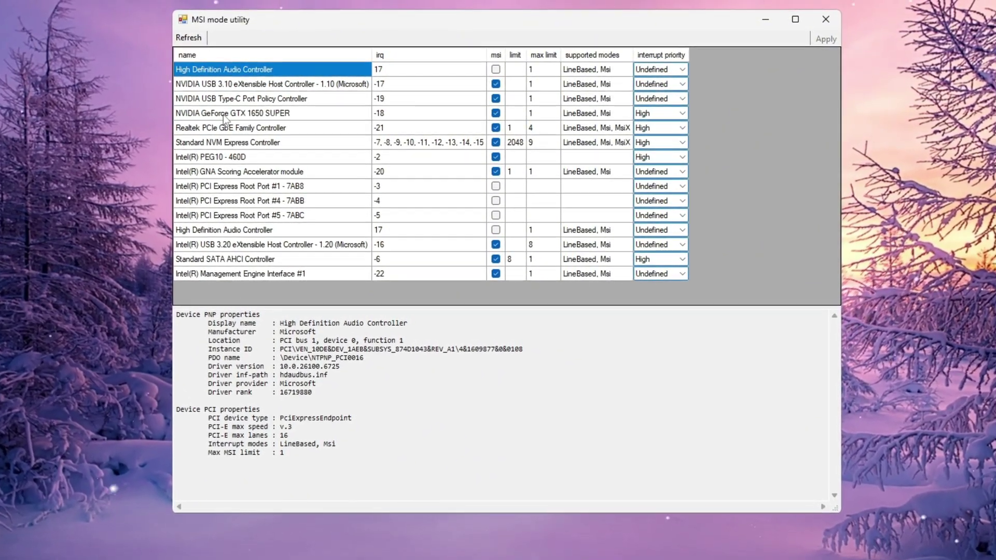
# Step: Set the NVIDIA GeForce GTX 1650 SUPER's interrupt priority to High
pyautogui.click(192, 115)
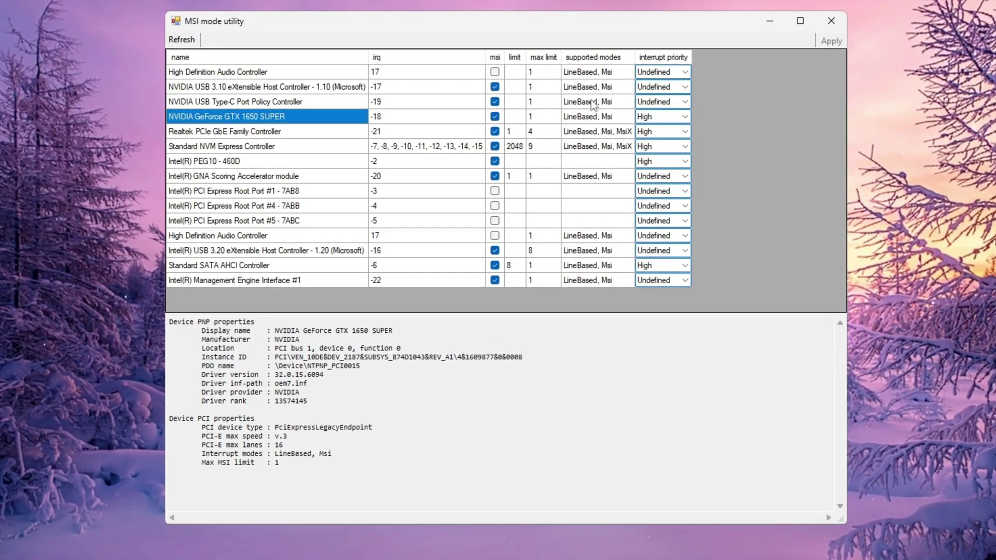
pyautogui.click(685, 117)
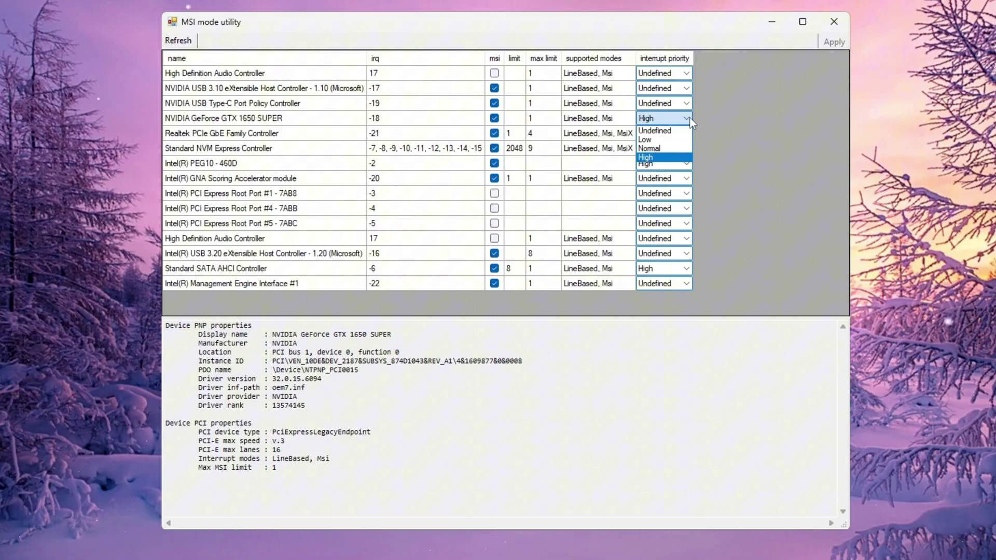
pyautogui.click(665, 160)
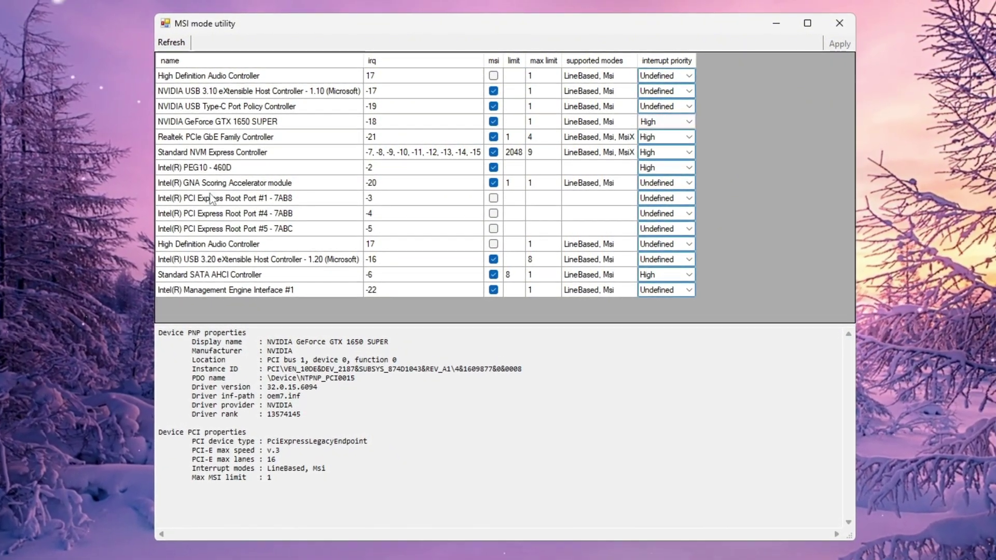
# Step: Select the Intel(R) PEG10 - 460D device and scroll down the device list
pyautogui.click(213, 168)
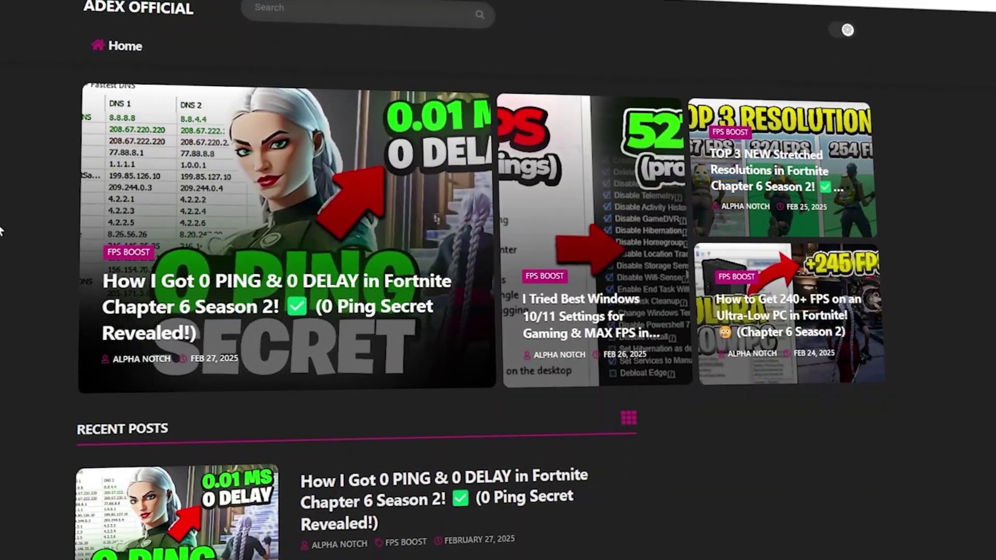
pyautogui.scroll(-5, 259, 457)
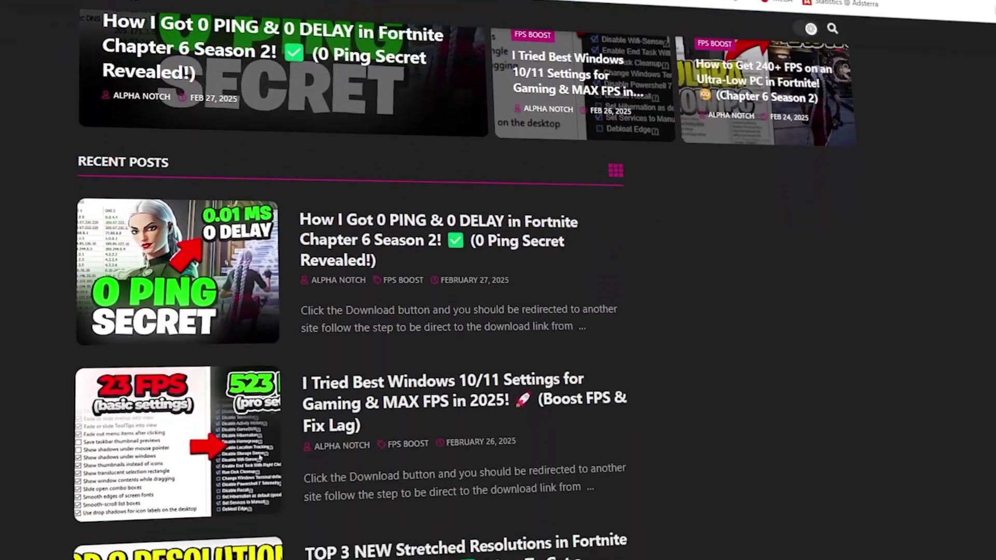
pyautogui.scroll(-8, 353, 311)
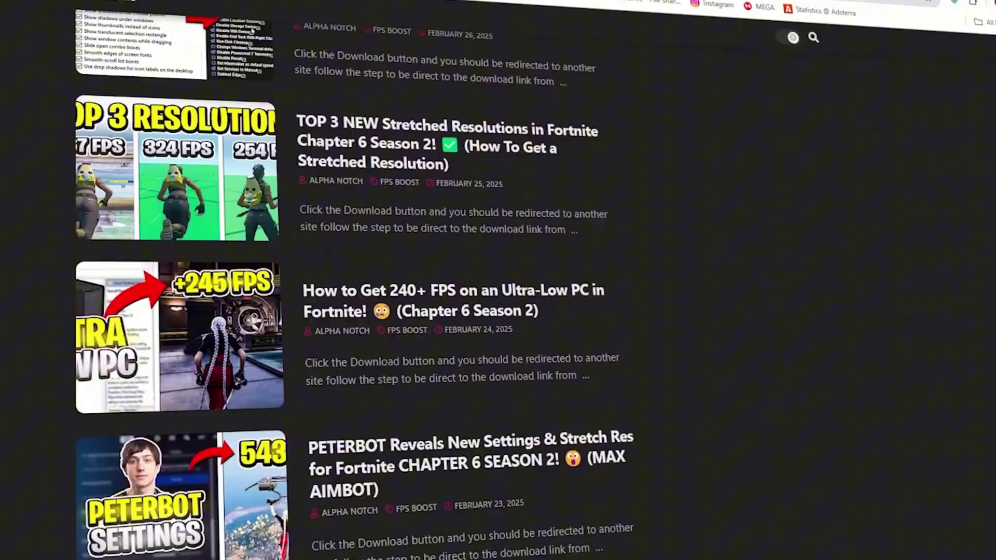
pyautogui.scroll(-3, 353, 311)
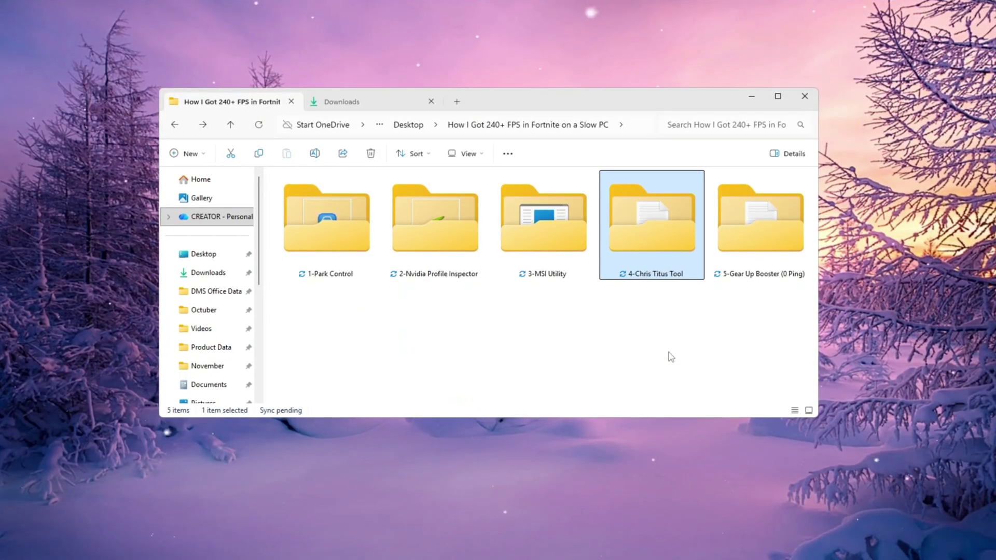
# Step: Open the 4-Chris Titus Tool folder and its 'Copy & Paste this CMD in Power Shell.txt' file
pyautogui.doubleClick(674, 230)
pyautogui.click(383, 198)
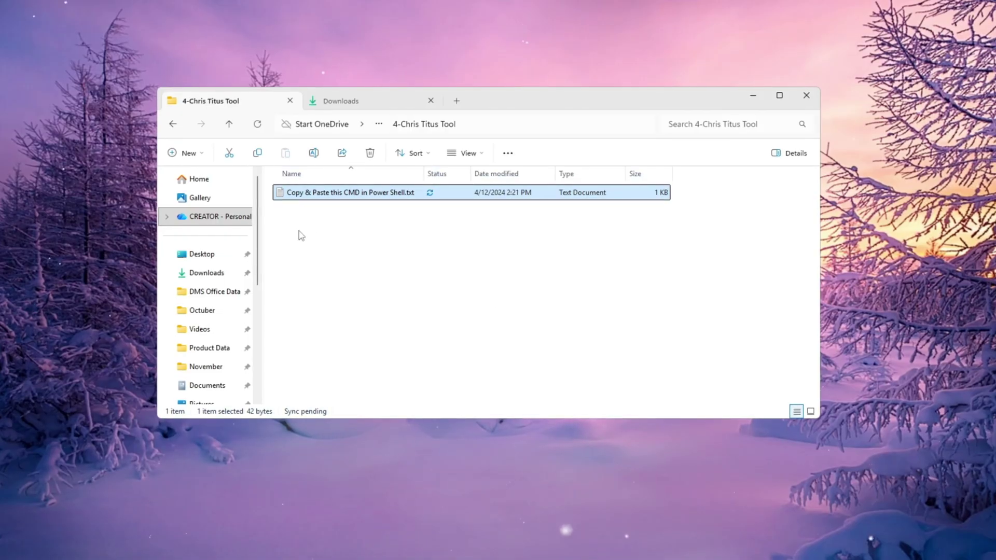
pyautogui.doubleClick(390, 199)
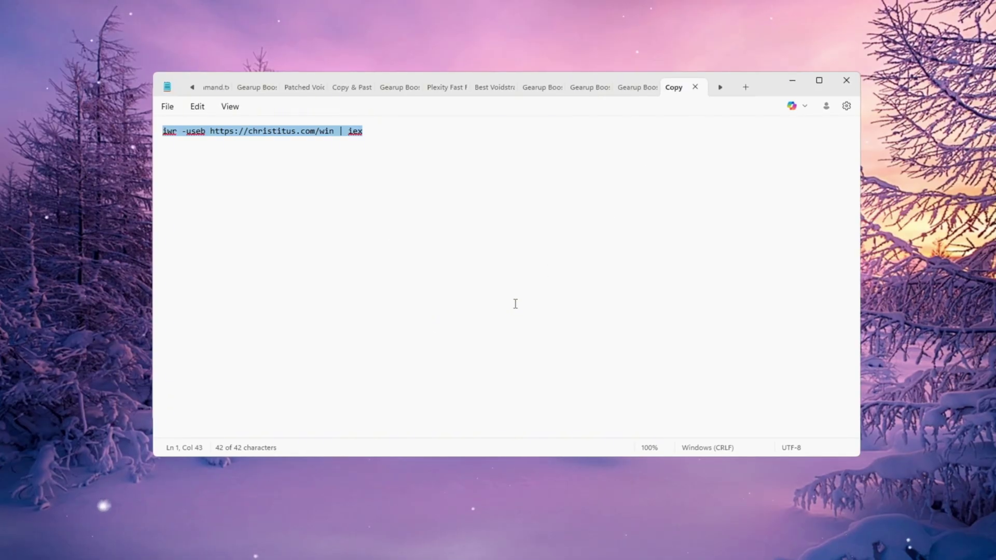
# Step: Copy the command from Notepad and launch PowerShell as administrator via a 'power' search
pyautogui.rightClick(242, 136)
pyautogui.click(300, 151)
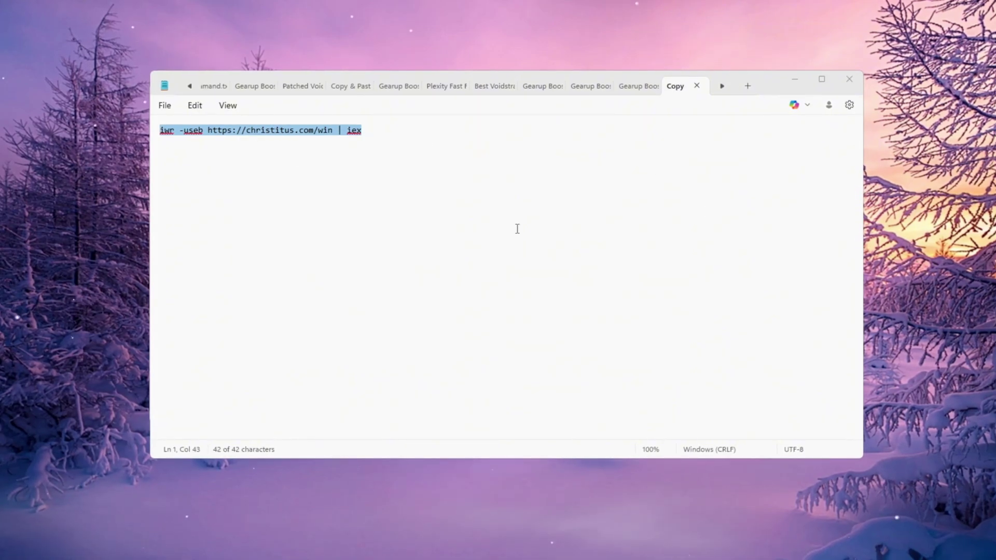
pyautogui.press('super')
pyautogui.write('power')
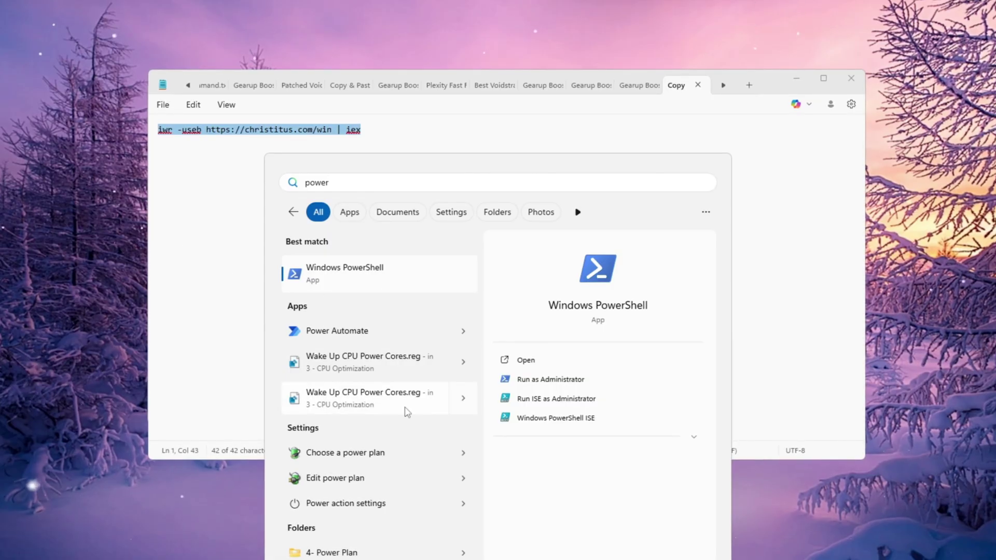
pyautogui.click(550, 380)
pyautogui.click(456, 396)
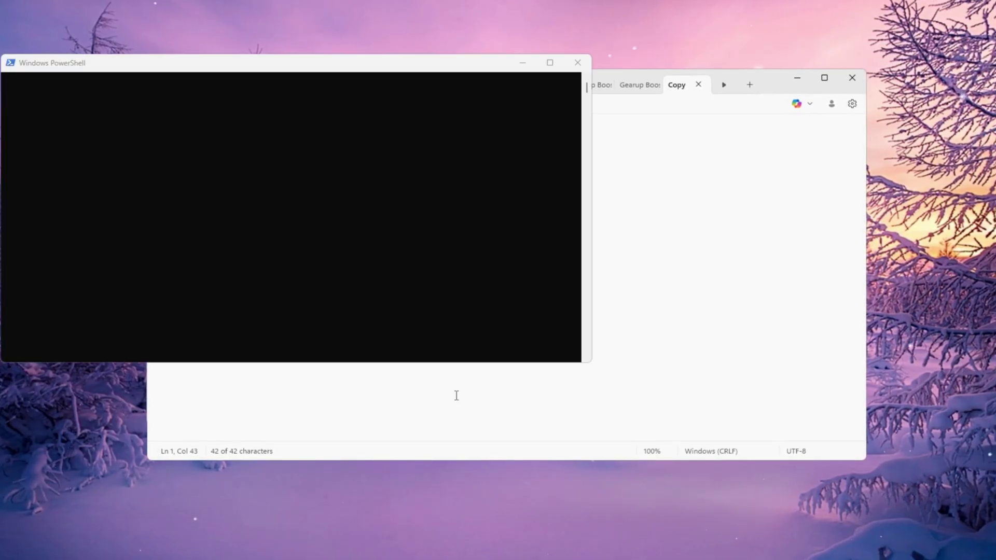
pyautogui.moveTo(306, 67); pyautogui.dragTo(532, 133)
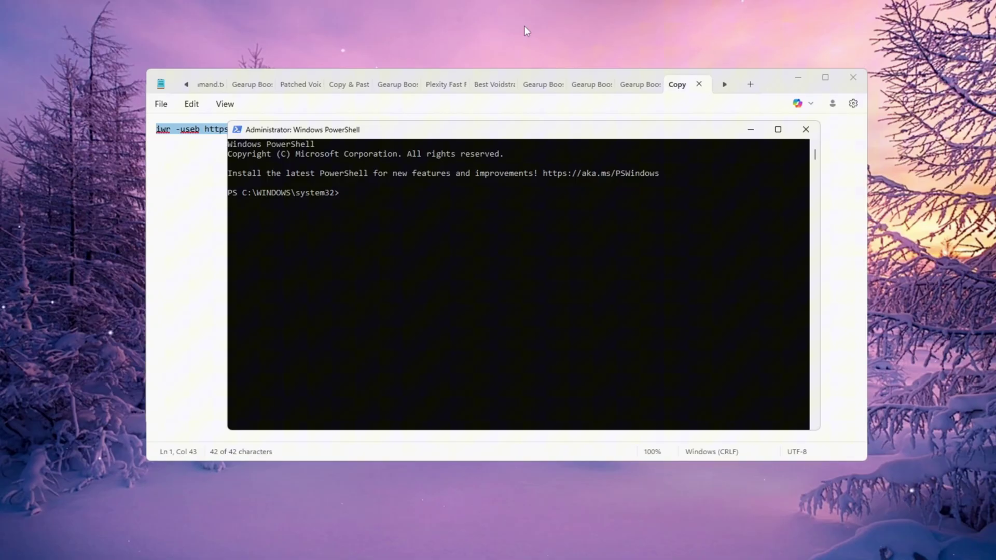
pyautogui.rightClick(412, 223)
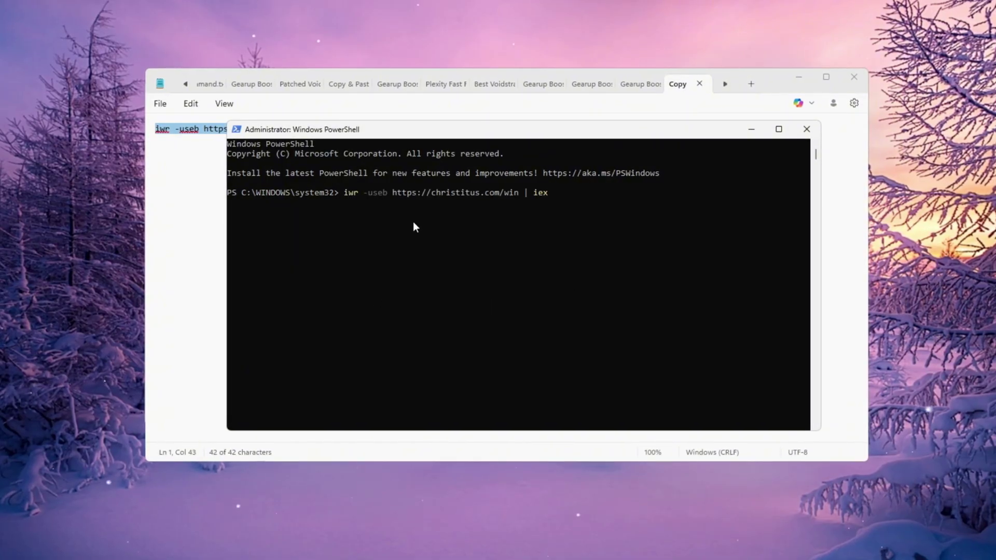
pyautogui.press('Return')
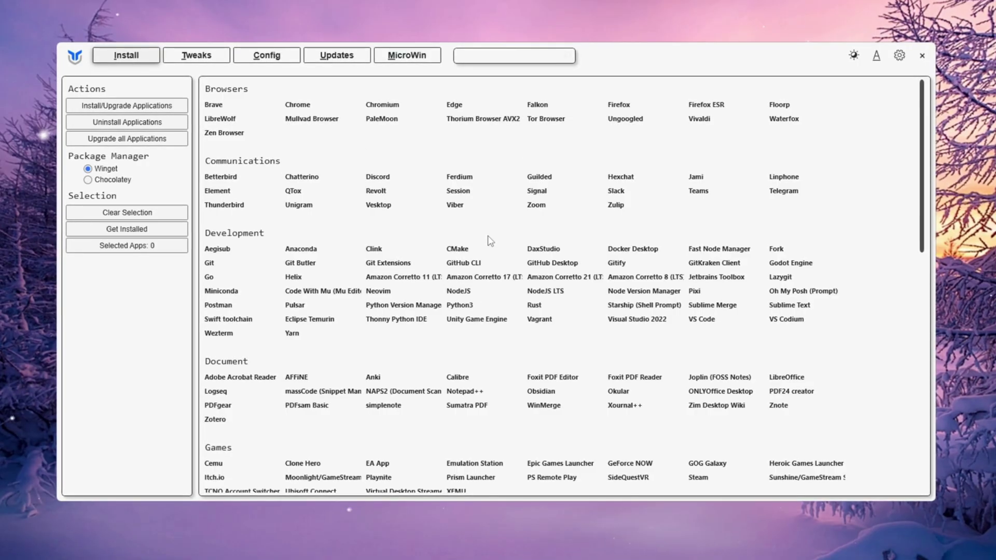
# Step: In the Tweaks section, pick the Minimal recommended selection and review the Essential Tweaks list
pyautogui.click(209, 61)
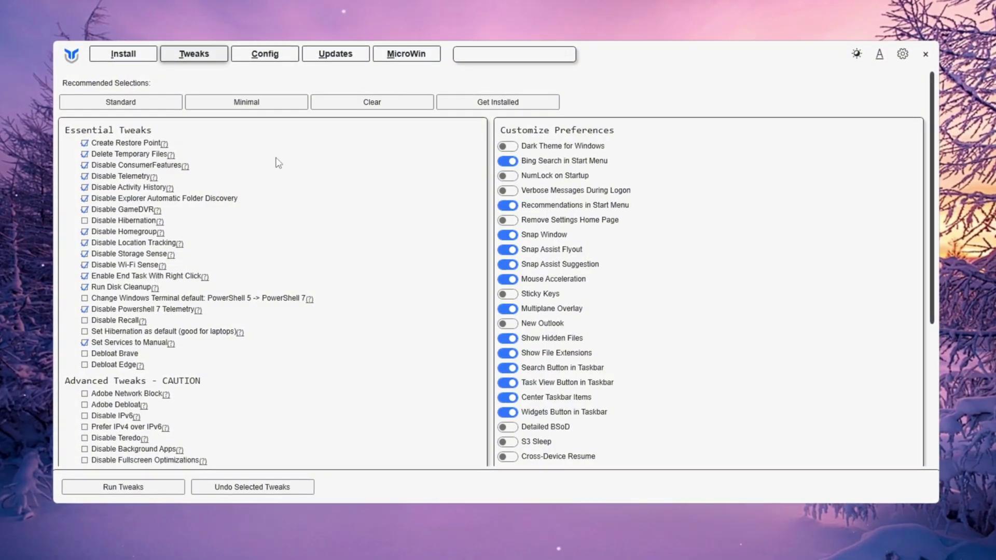
pyautogui.click(292, 102)
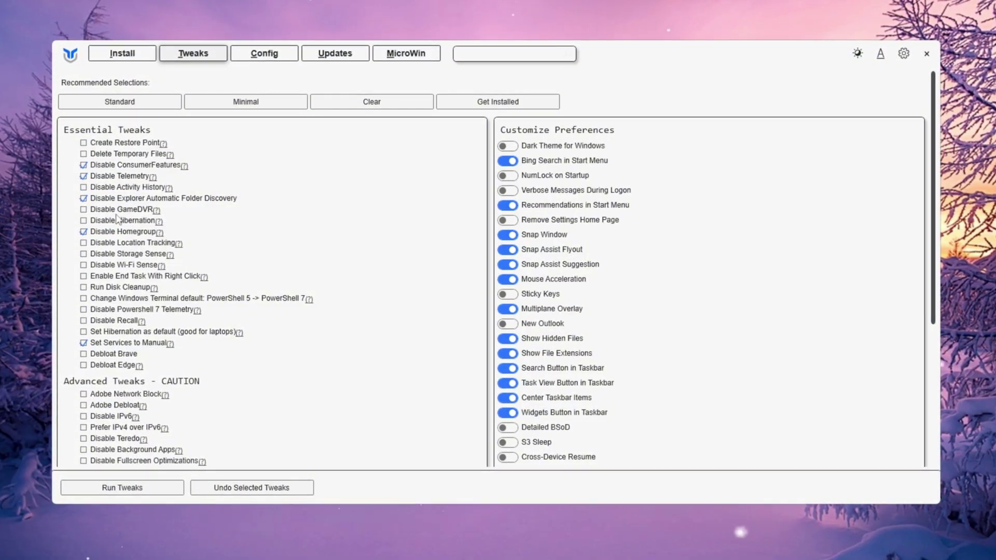
pyautogui.scroll(-1, 155, 270)
pyautogui.scroll(1, 289, 232)
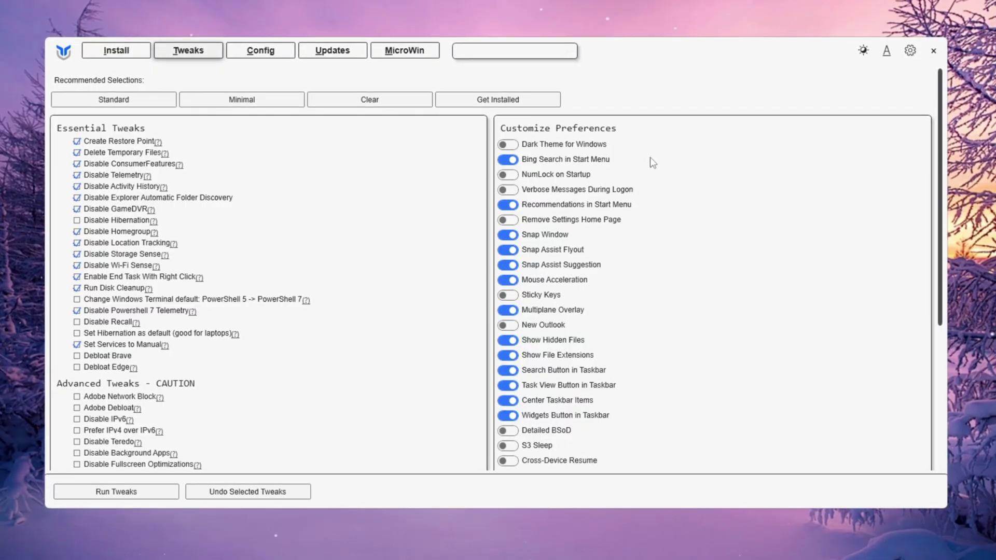
pyautogui.scroll(-4, 658, 254)
pyautogui.scroll(4, 363, 179)
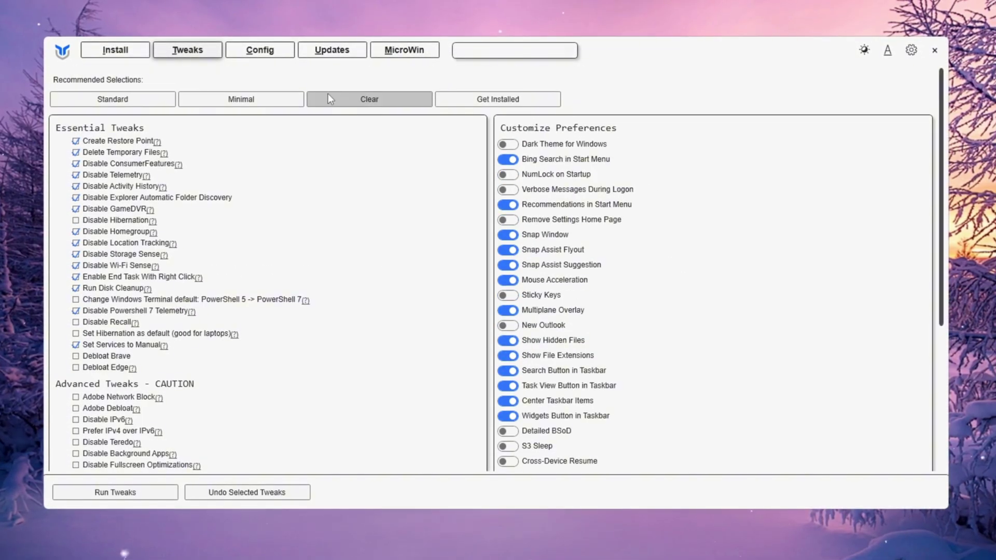
pyautogui.scroll(-9, 267, 270)
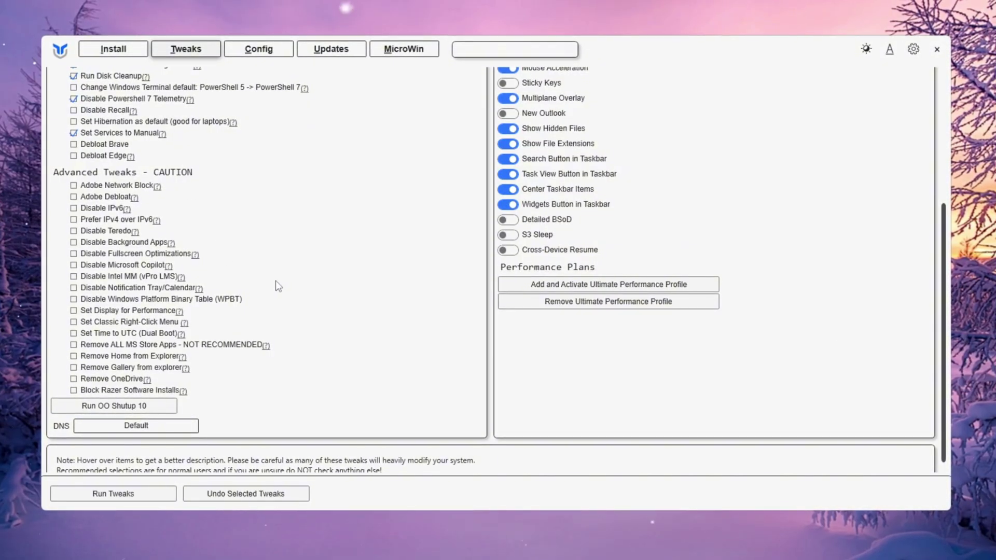
pyautogui.scroll(3, 373, 208)
pyautogui.scroll(7, 373, 208)
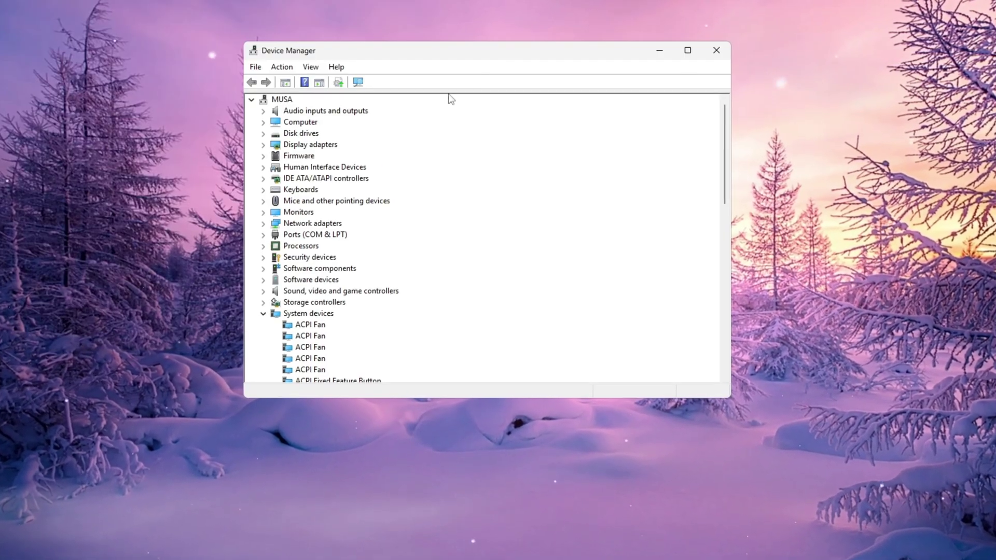
# Step: Select High precision event timer under System devices and bring up its context menu
pyautogui.scroll(-12, 367, 202)
pyautogui.scroll(6, 367, 201)
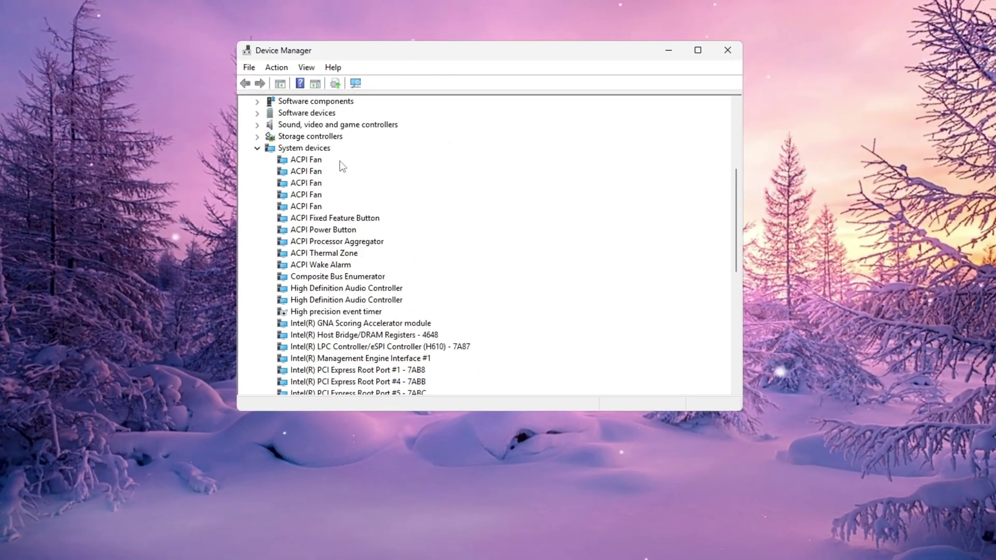
pyautogui.click(332, 316)
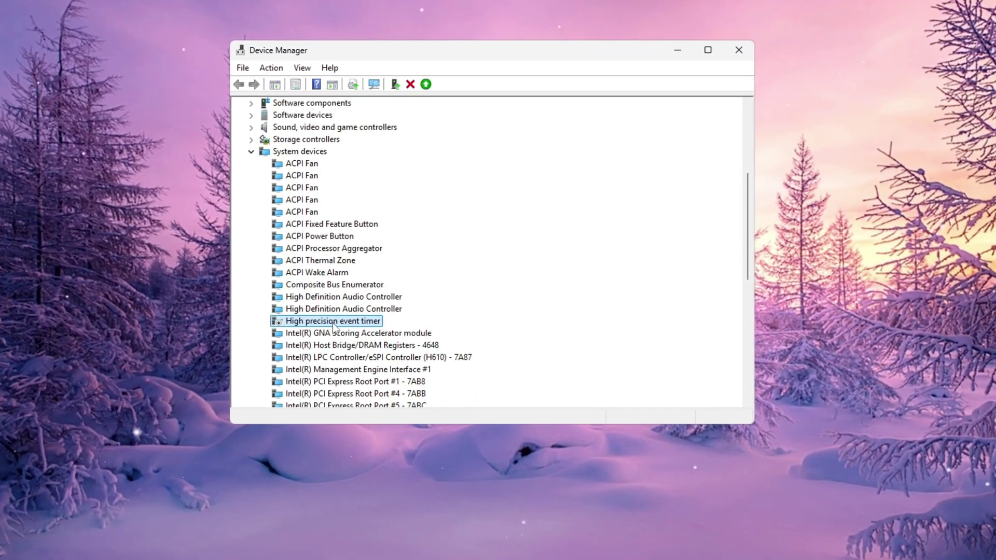
pyautogui.rightClick(335, 318)
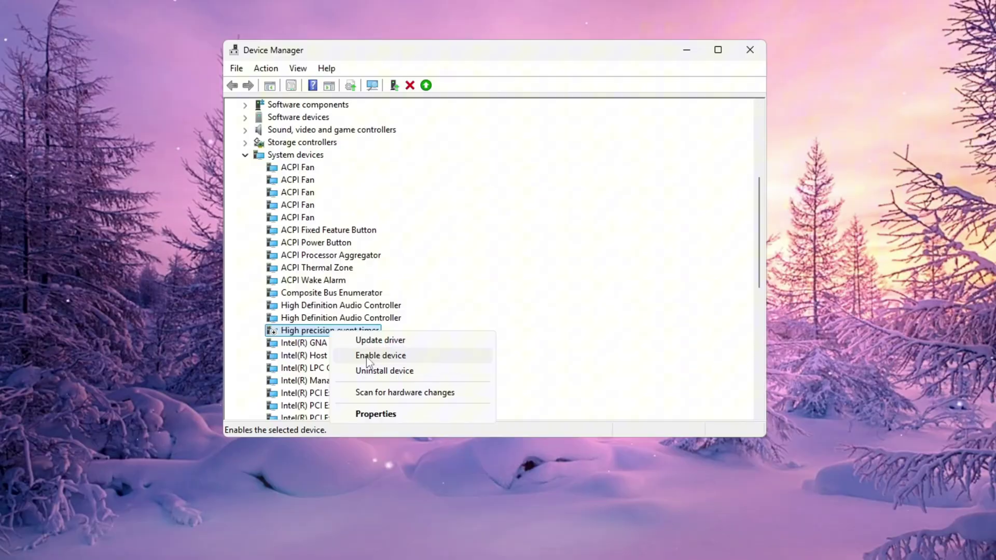